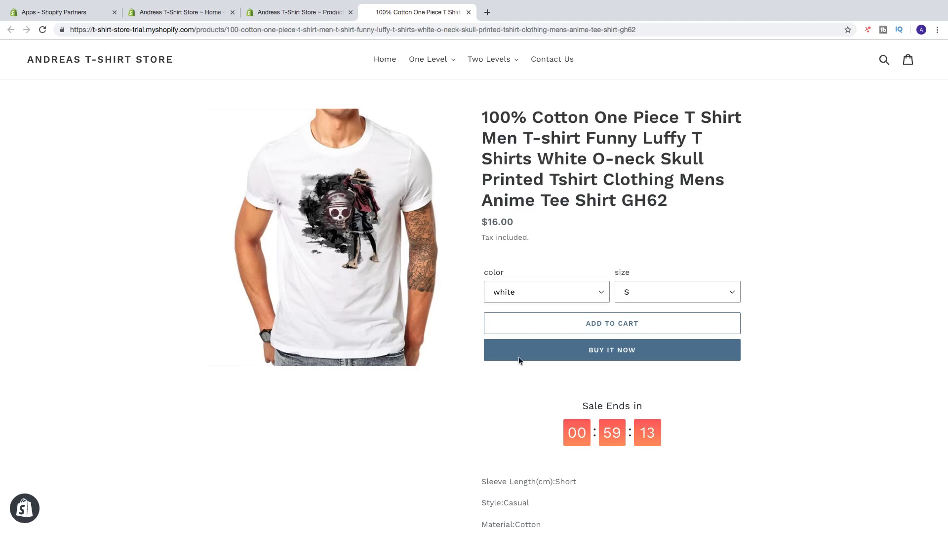
Step: Close the T-shirt product page tabs to get back to the admin Home dashboard
{"action": "key", "text": "super+w"}
{"action": "key", "text": "super+w"}
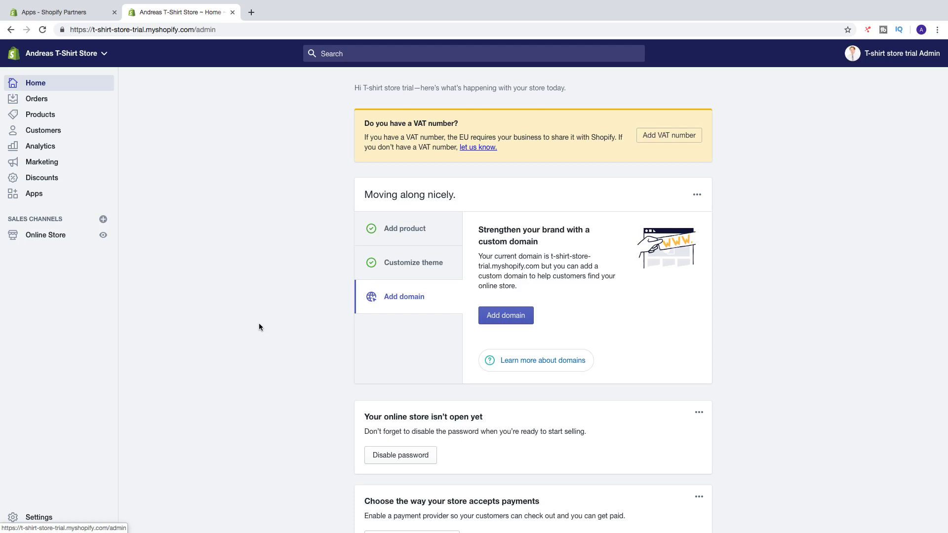
Step: Go from the admin Apps page to the Shopify App Store in a new tab
{"action": "left_click", "coordinate": [38, 198]}
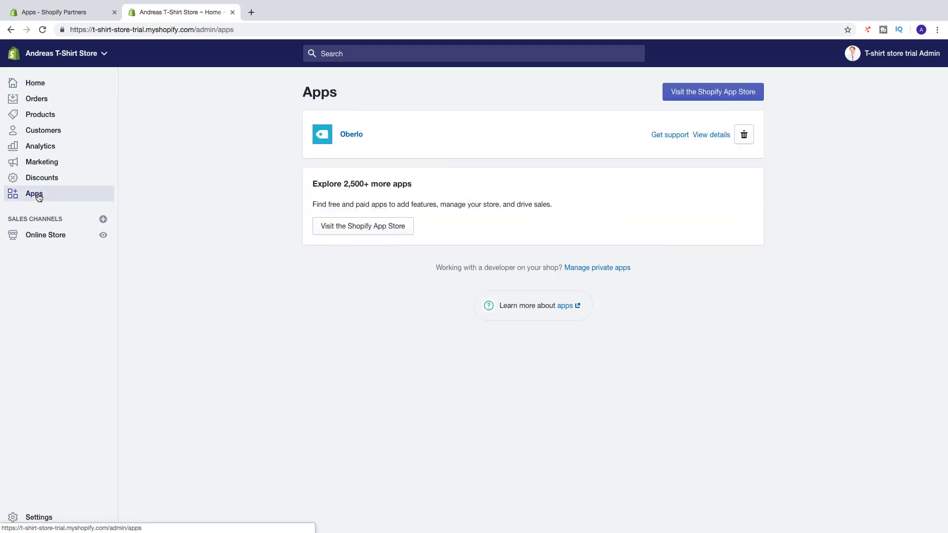
{"action": "left_click", "coordinate": [700, 94]}
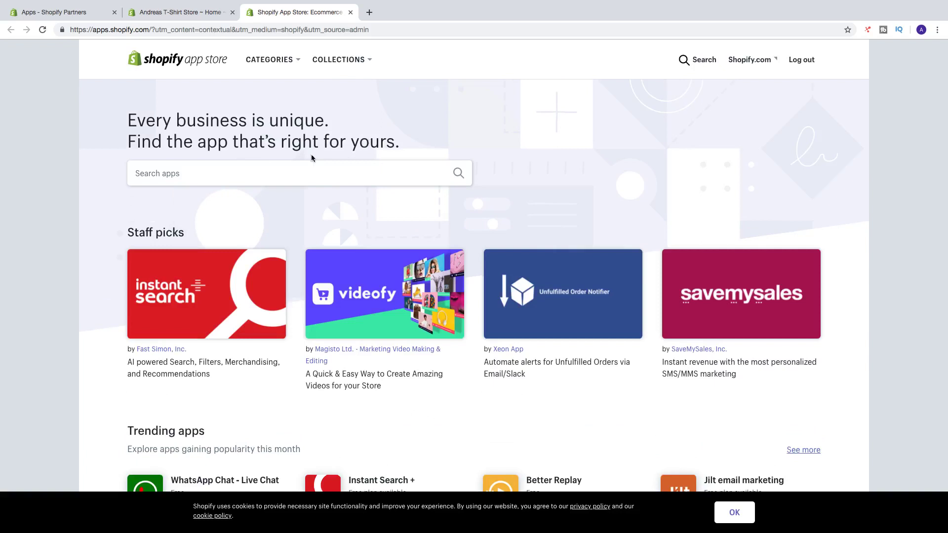
Step: Search the App Store for 'countdown timer' and filter the results to Free apps
{"action": "left_click", "coordinate": [251, 175]}
{"action": "type", "text": "coun"}
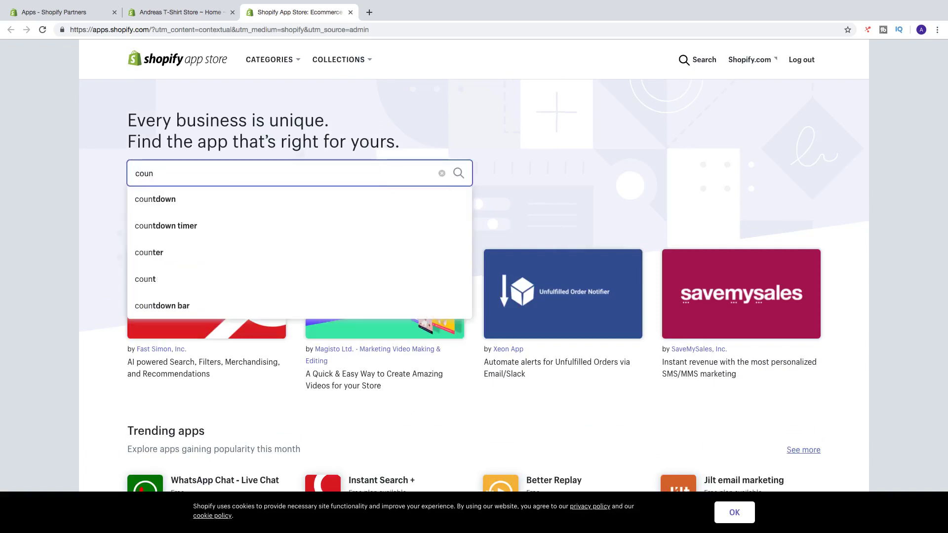
{"action": "left_click", "coordinate": [211, 226]}
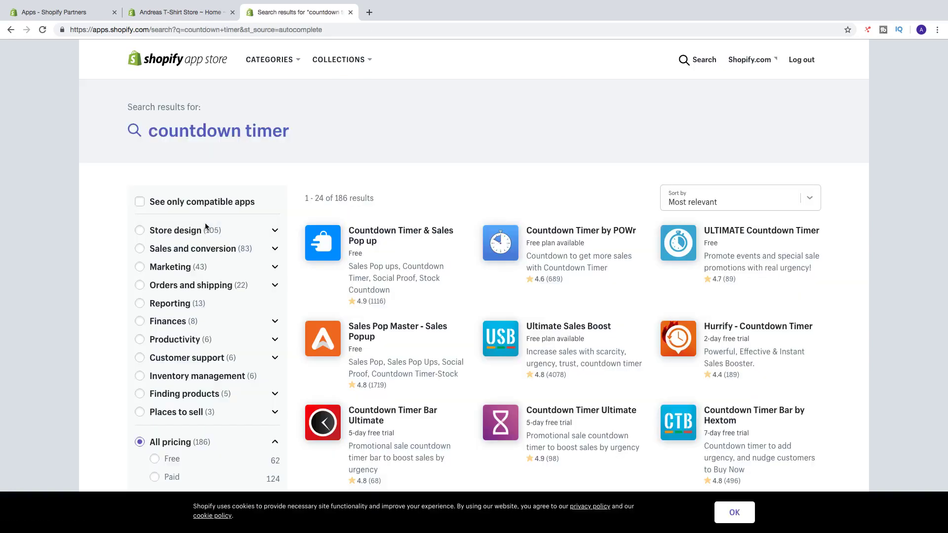
{"action": "scroll", "coordinate": [176, 417], "scroll_direction": "down", "scroll_amount": 3}
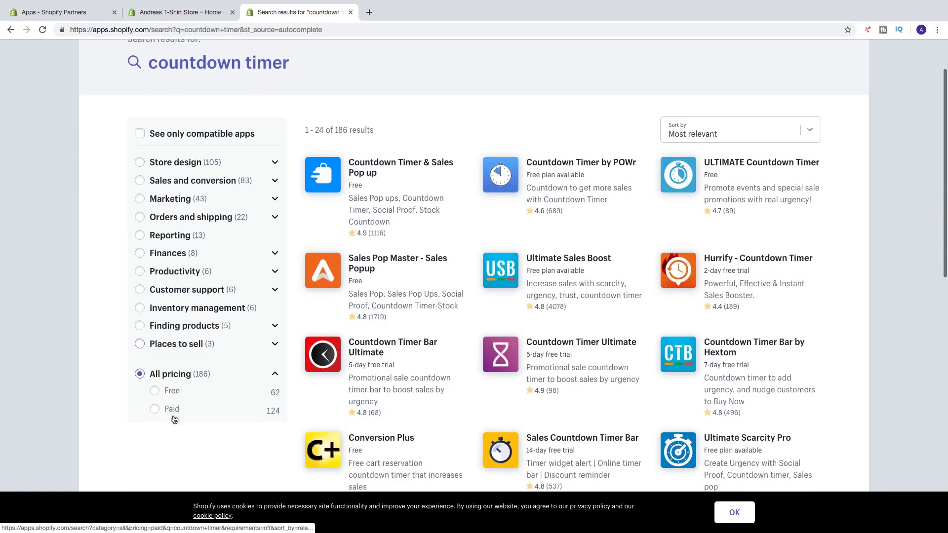
{"action": "left_click", "coordinate": [155, 379]}
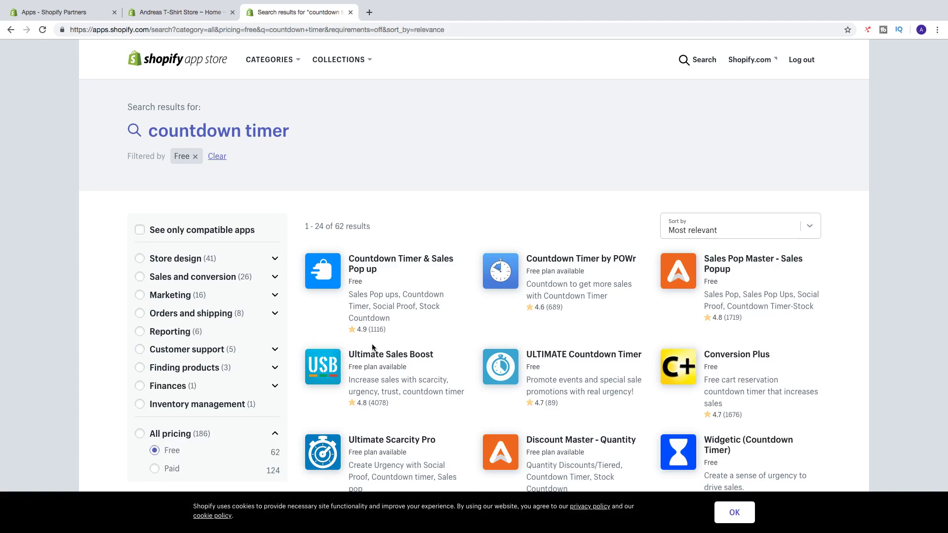
{"action": "scroll", "coordinate": [373, 348], "scroll_direction": "down", "scroll_amount": 2}
{"action": "scroll", "coordinate": [373, 348], "scroll_direction": "down", "scroll_amount": 6}
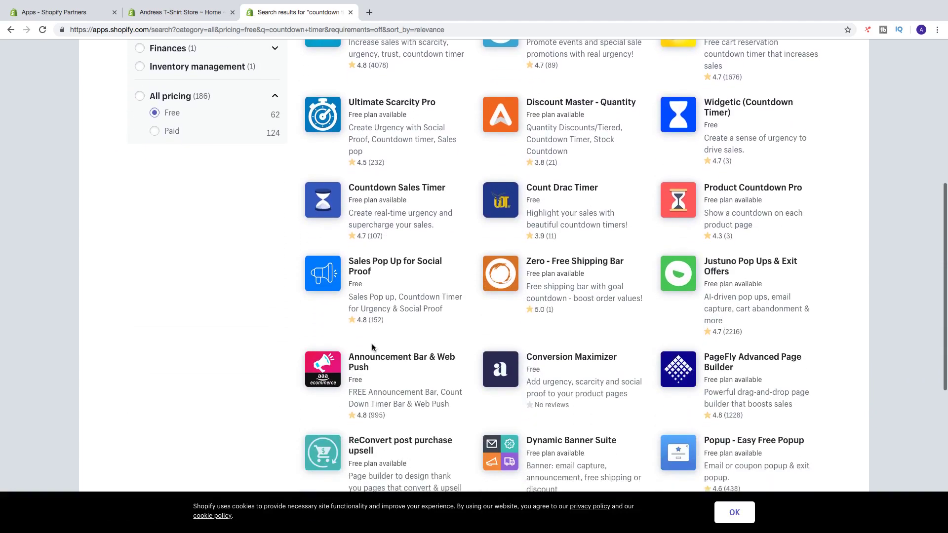
{"action": "scroll", "coordinate": [372, 344], "scroll_direction": "down", "scroll_amount": 1}
{"action": "scroll", "coordinate": [372, 344], "scroll_direction": "up", "scroll_amount": 12}
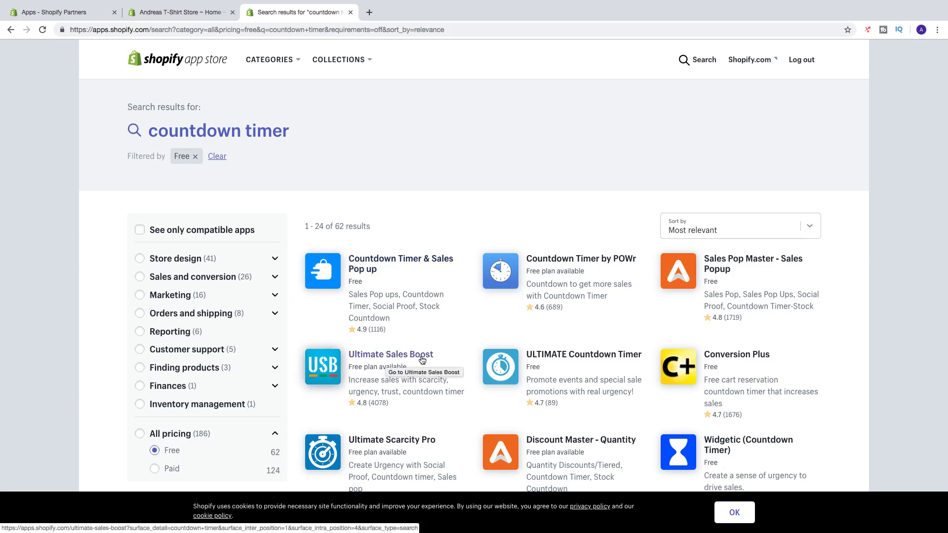
Step: Review the Ultimate Sales Boost listing: Free Starter, $9.99/$29.99 plans and 4.8 rating
{"action": "left_click", "coordinate": [384, 358]}
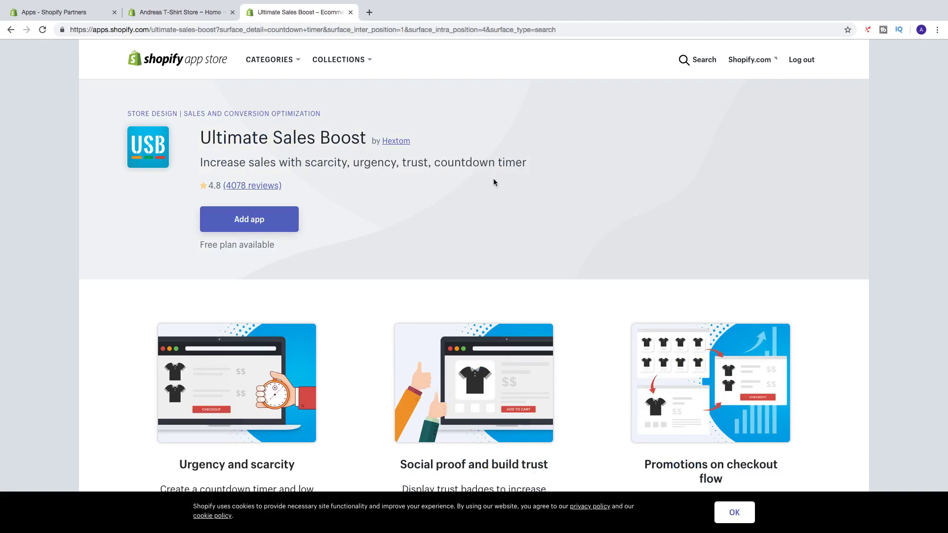
{"action": "scroll", "coordinate": [459, 191], "scroll_direction": "down", "scroll_amount": 20}
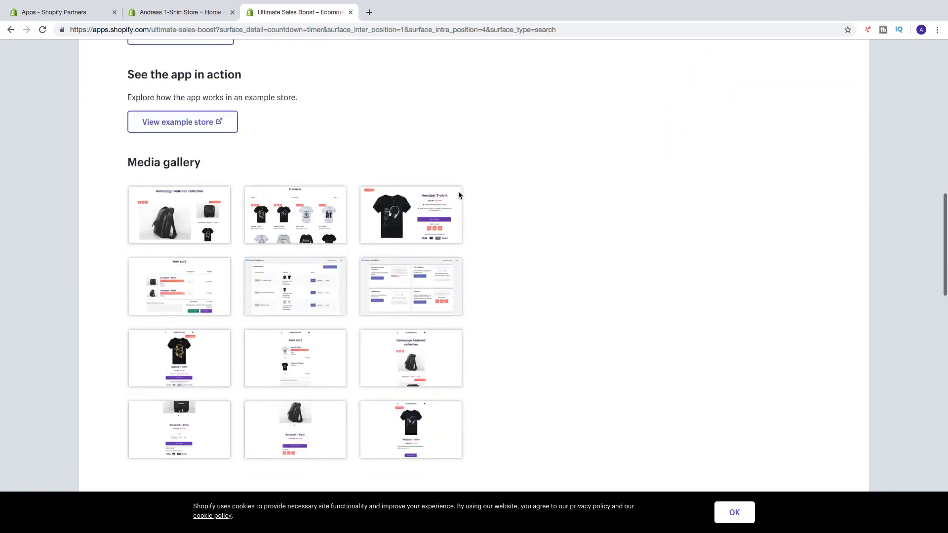
{"action": "scroll", "coordinate": [459, 191], "scroll_direction": "down", "scroll_amount": 6}
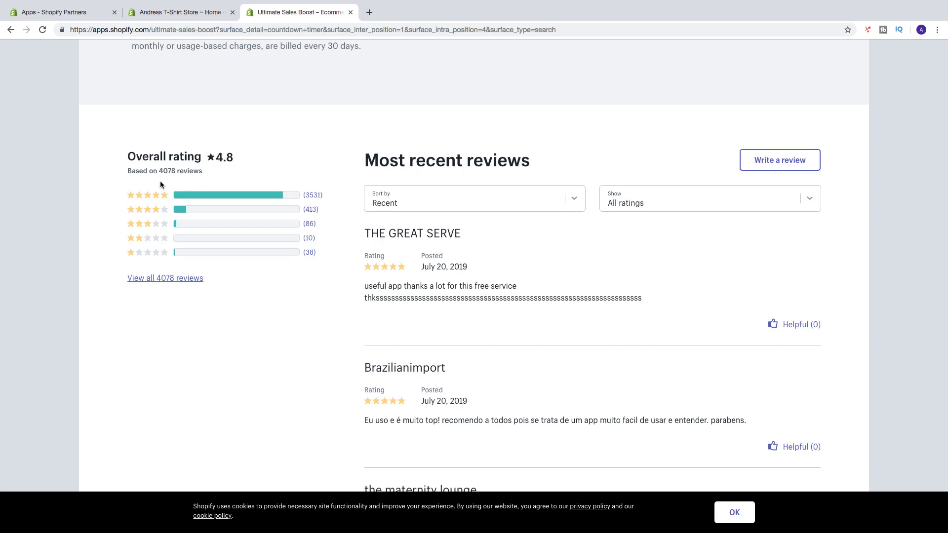
{"action": "scroll", "coordinate": [282, 189], "scroll_direction": "down", "scroll_amount": 7}
{"action": "scroll", "coordinate": [281, 193], "scroll_direction": "up", "scroll_amount": 13}
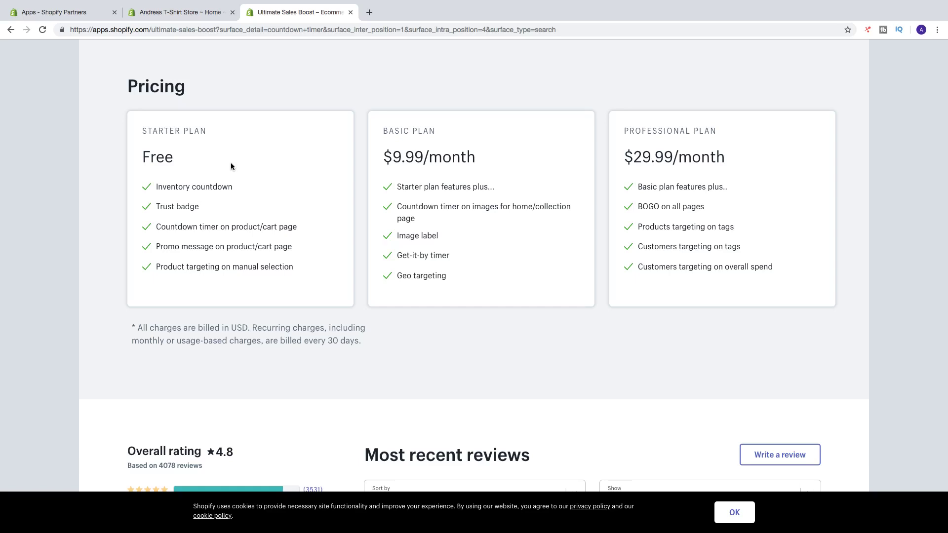
{"action": "scroll", "coordinate": [231, 162], "scroll_direction": "up", "scroll_amount": 20}
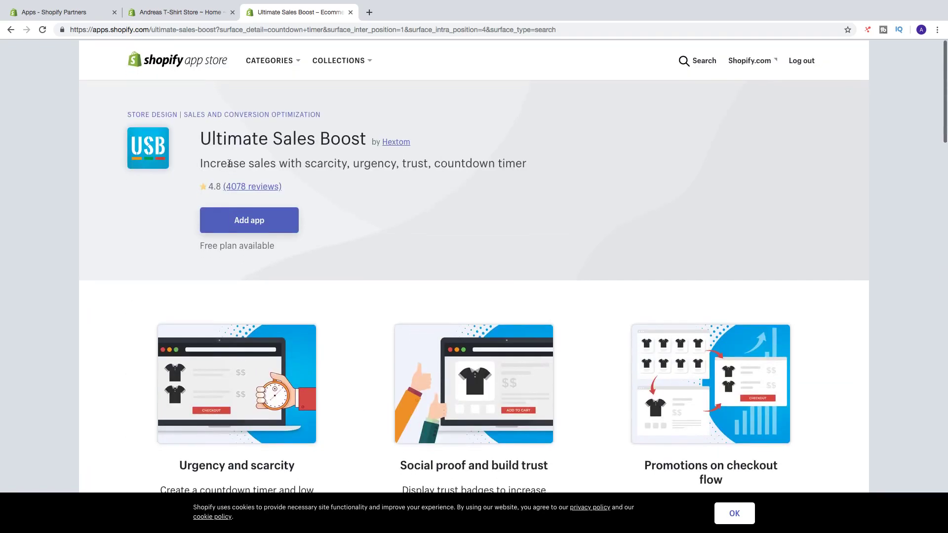
Step: Add Ultimate Sales Boost and confirm its installation on the store
{"action": "left_click", "coordinate": [245, 223]}
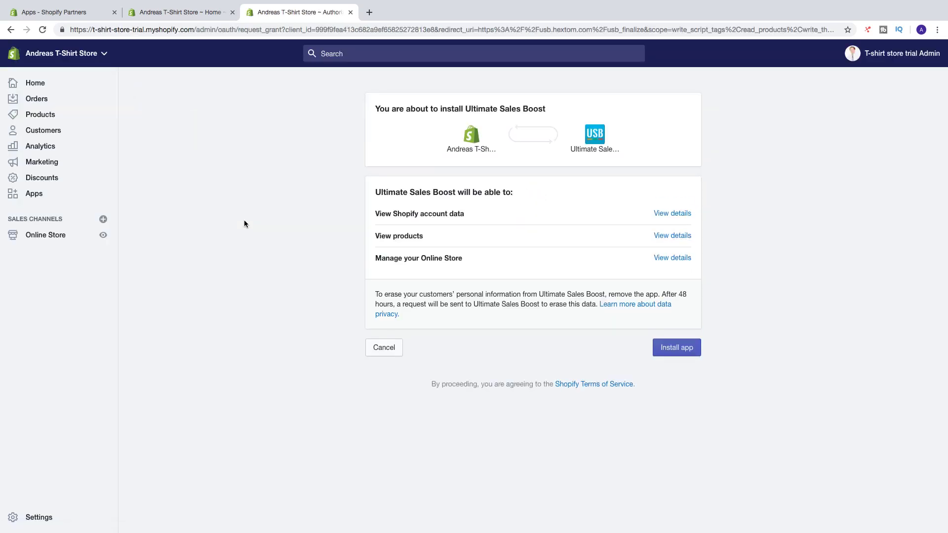
{"action": "left_click", "coordinate": [676, 348]}
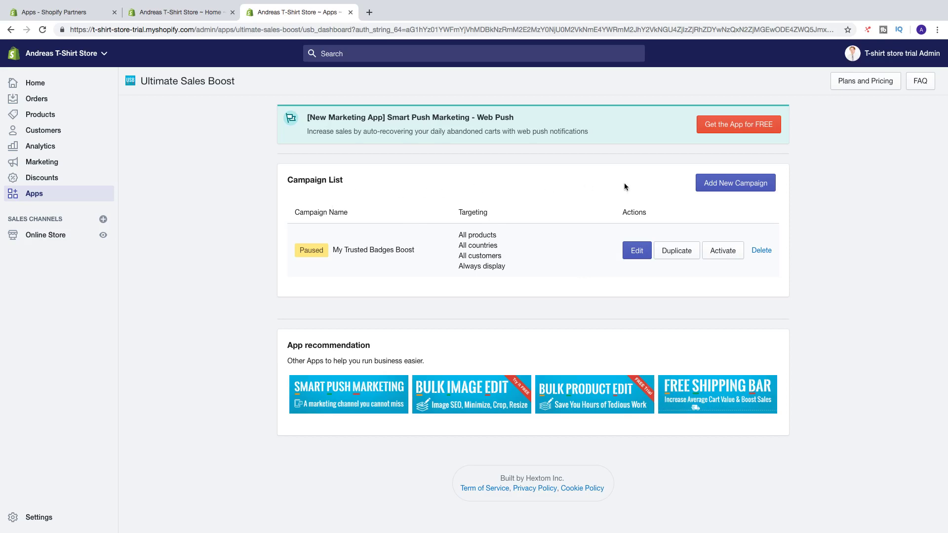
Step: Create a new campaign from the Flash Sale template, named 'My flash sale boost'
{"action": "left_click", "coordinate": [714, 183]}
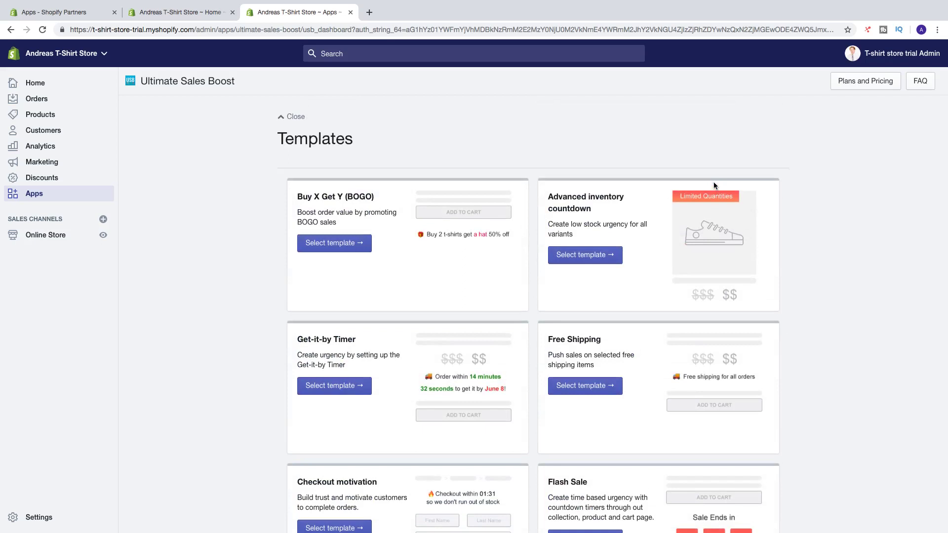
{"action": "scroll", "coordinate": [713, 185], "scroll_direction": "down", "scroll_amount": 5}
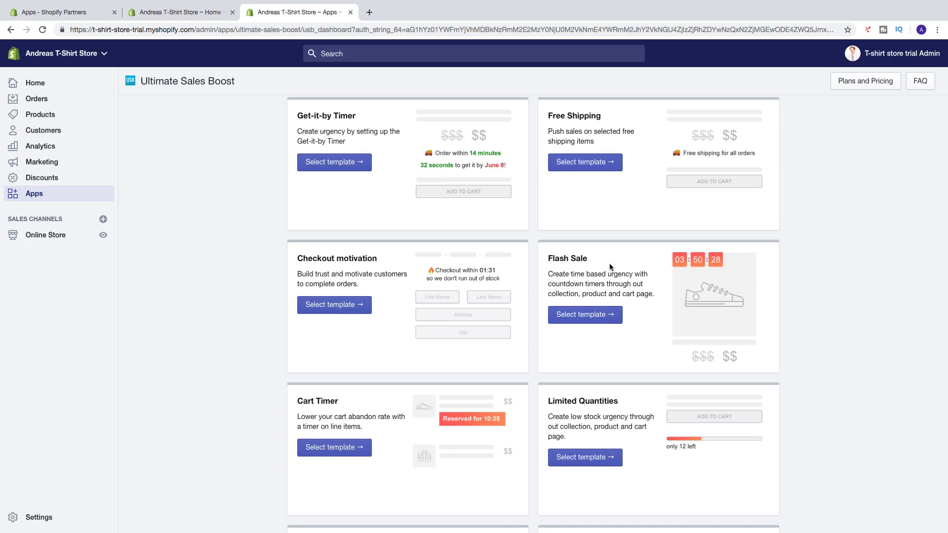
{"action": "left_click", "coordinate": [584, 317]}
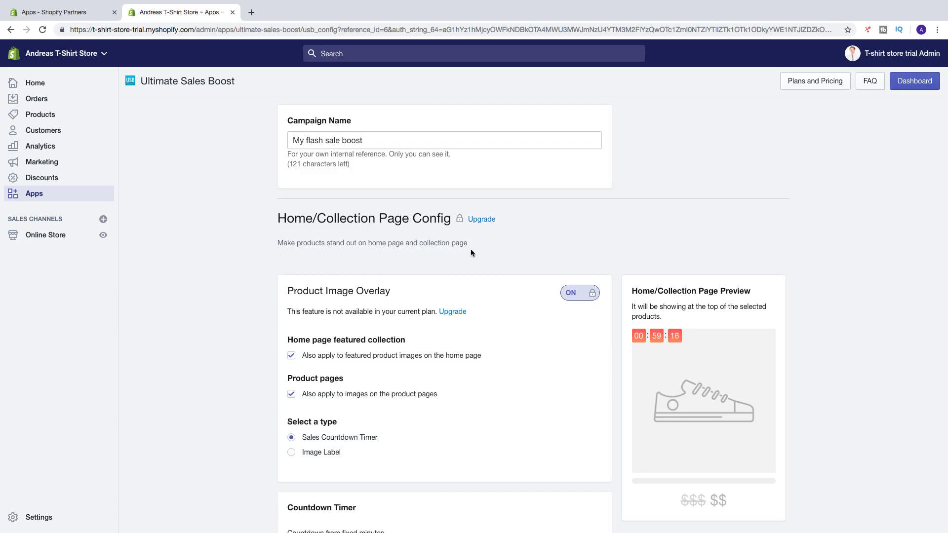
Step: Switch the Product Image Overlay off and scroll down to the Countdown Timer settings
{"action": "left_click", "coordinate": [578, 295]}
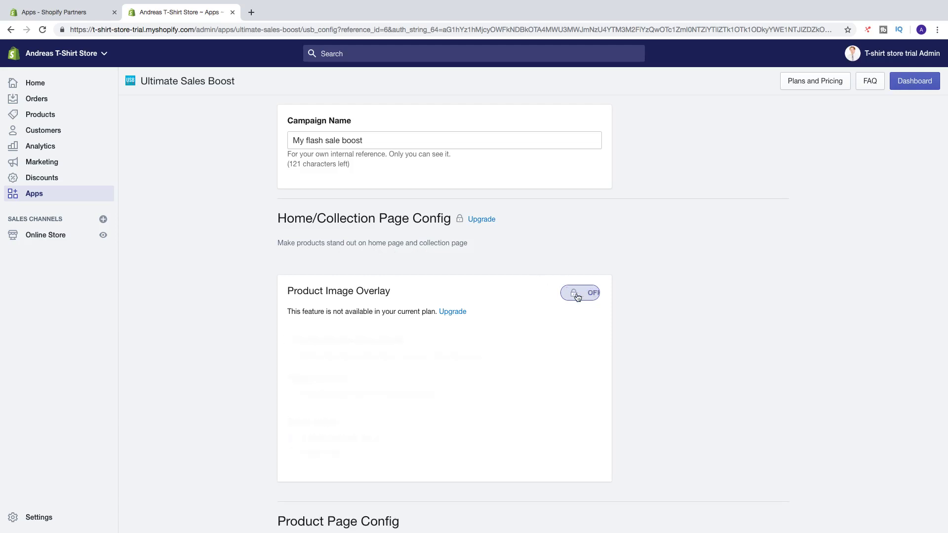
{"action": "scroll", "coordinate": [494, 293], "scroll_direction": "down", "scroll_amount": 2}
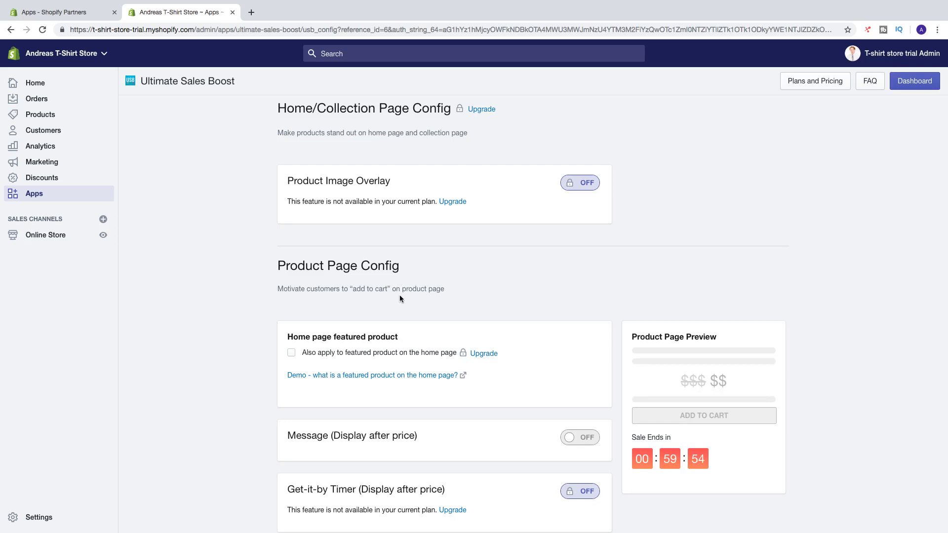
{"action": "scroll", "coordinate": [464, 295], "scroll_direction": "down", "scroll_amount": 1}
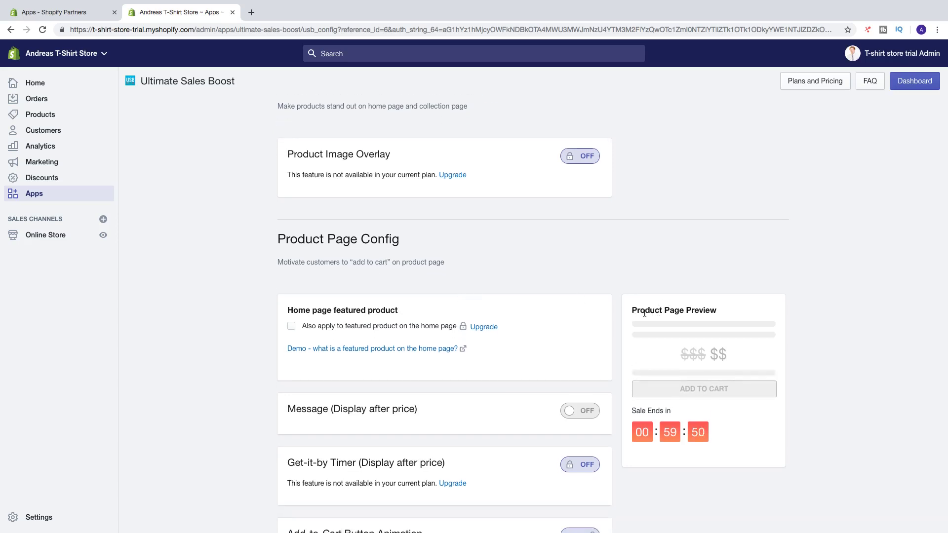
{"action": "scroll", "coordinate": [642, 314], "scroll_direction": "down", "scroll_amount": 1}
{"action": "scroll", "coordinate": [647, 316], "scroll_direction": "down", "scroll_amount": 1}
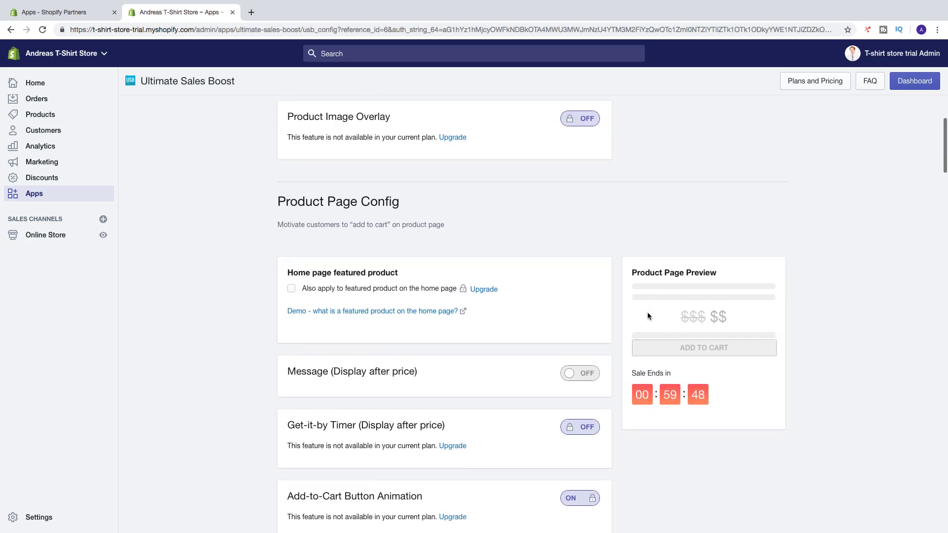
{"action": "scroll", "coordinate": [641, 316], "scroll_direction": "down", "scroll_amount": 1}
{"action": "scroll", "coordinate": [637, 313], "scroll_direction": "down", "scroll_amount": 9}
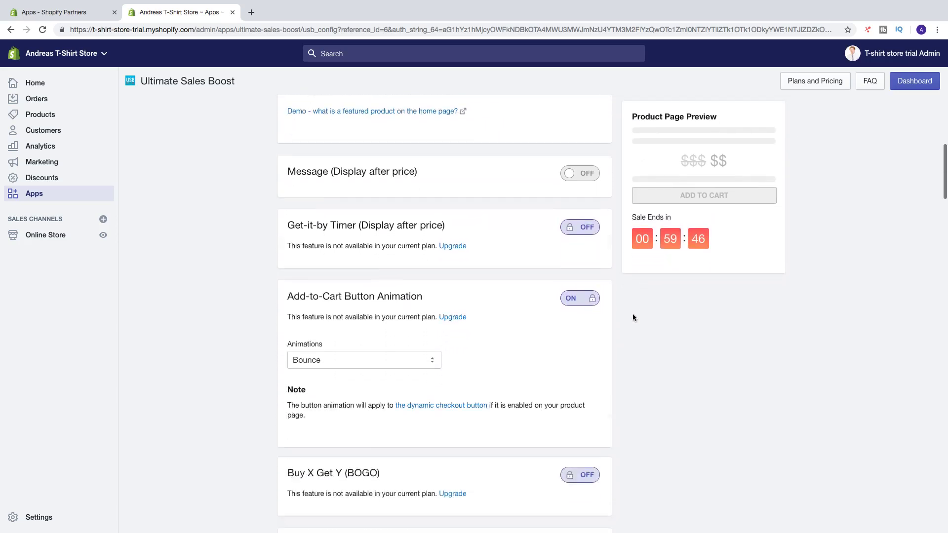
{"action": "scroll", "coordinate": [537, 318], "scroll_direction": "down", "scroll_amount": 1}
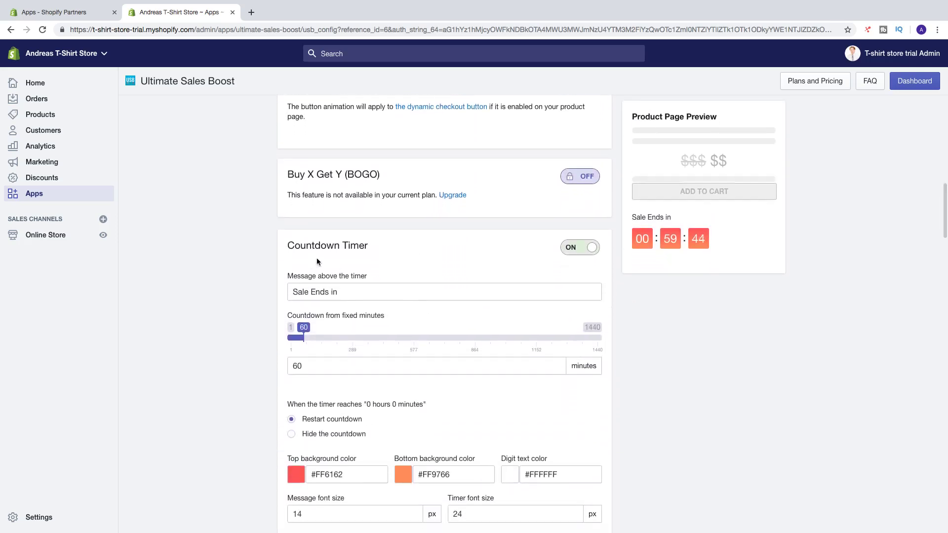
{"action": "scroll", "coordinate": [491, 257], "scroll_direction": "down", "scroll_amount": 3}
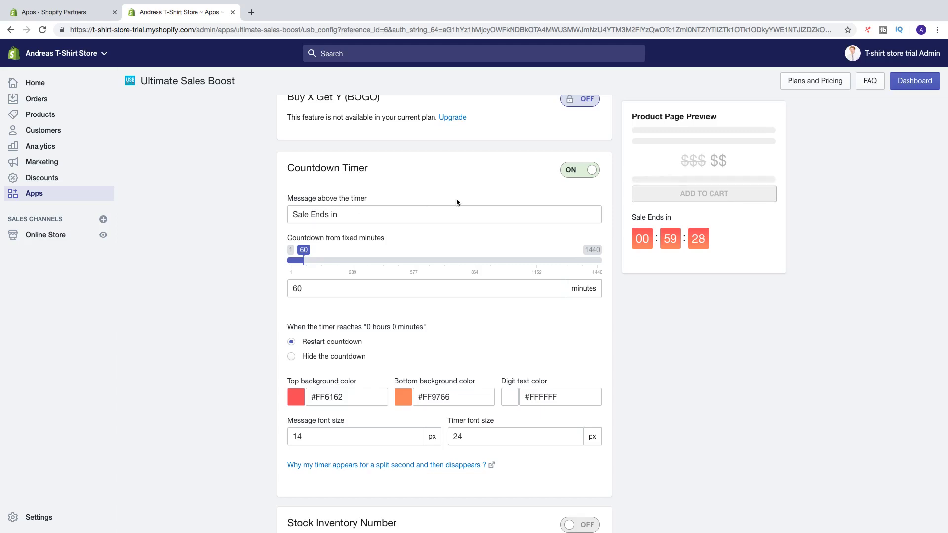
Step: Set the Countdown Timer's 'Countdown from fixed minutes' value to 60
{"action": "left_click_drag", "start_coordinate": [633, 218], "coordinate": [676, 218]}
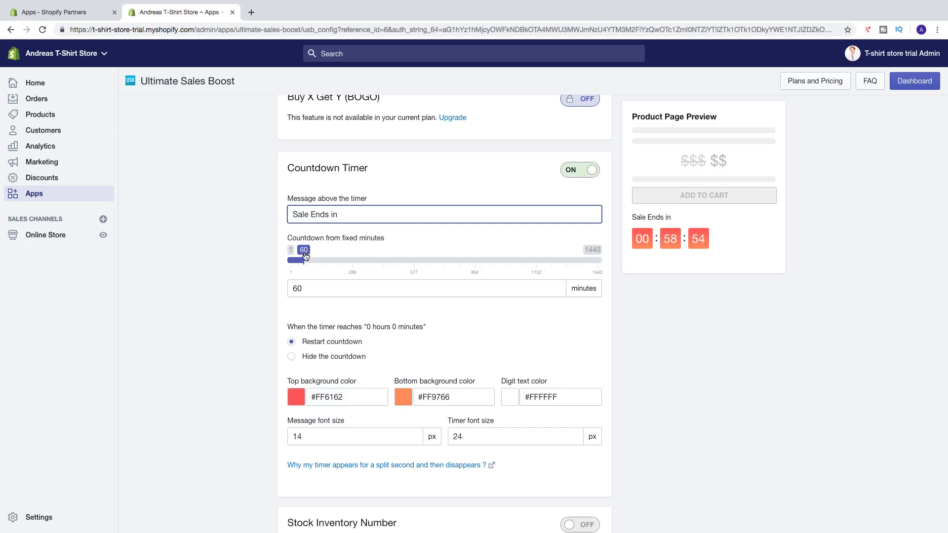
{"action": "left_click_drag", "start_coordinate": [303, 260], "coordinate": [442, 268]}
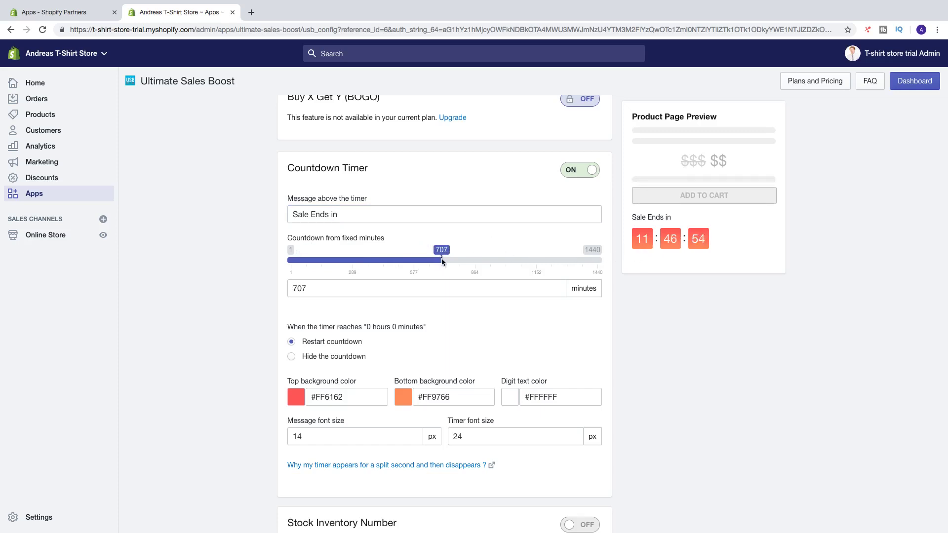
{"action": "left_click_drag", "start_coordinate": [312, 289], "coordinate": [280, 286]}
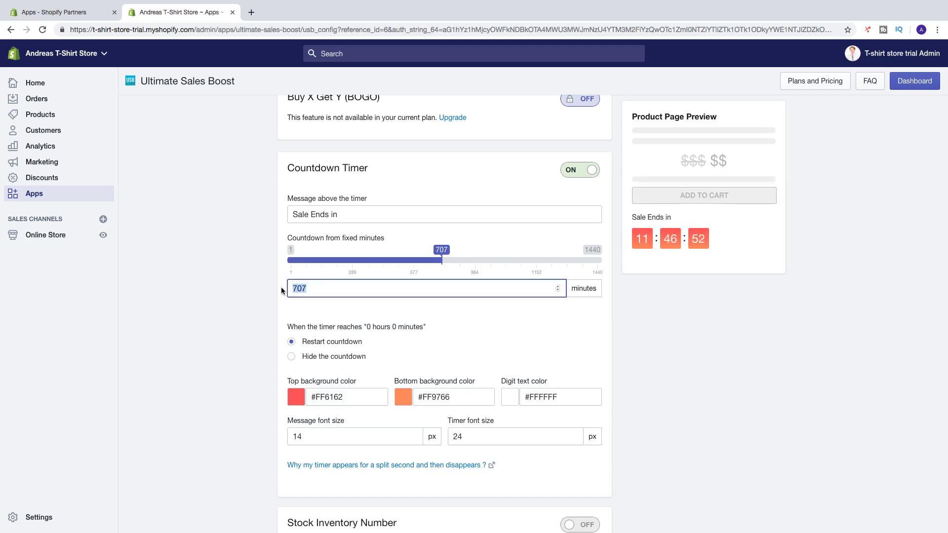
{"action": "type", "text": "60"}
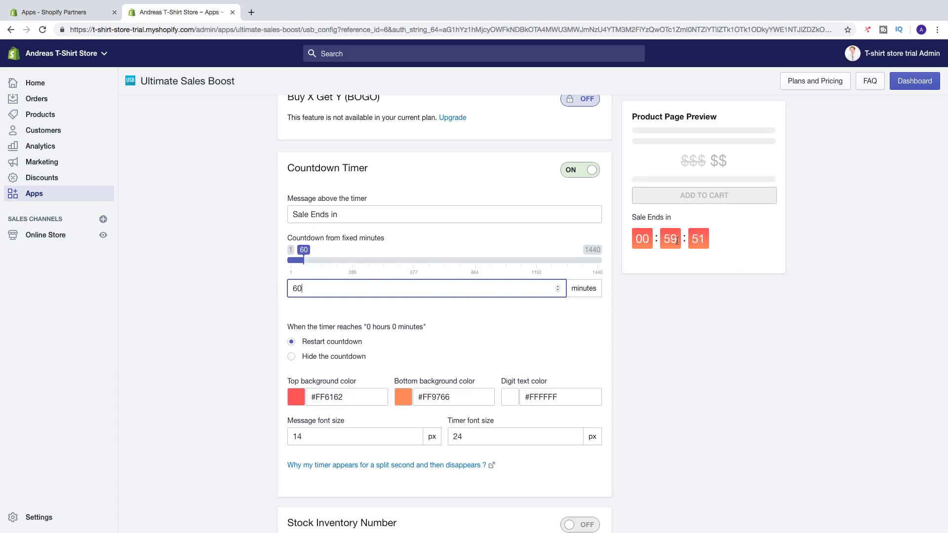
{"action": "scroll", "coordinate": [526, 253], "scroll_direction": "down", "scroll_amount": 1}
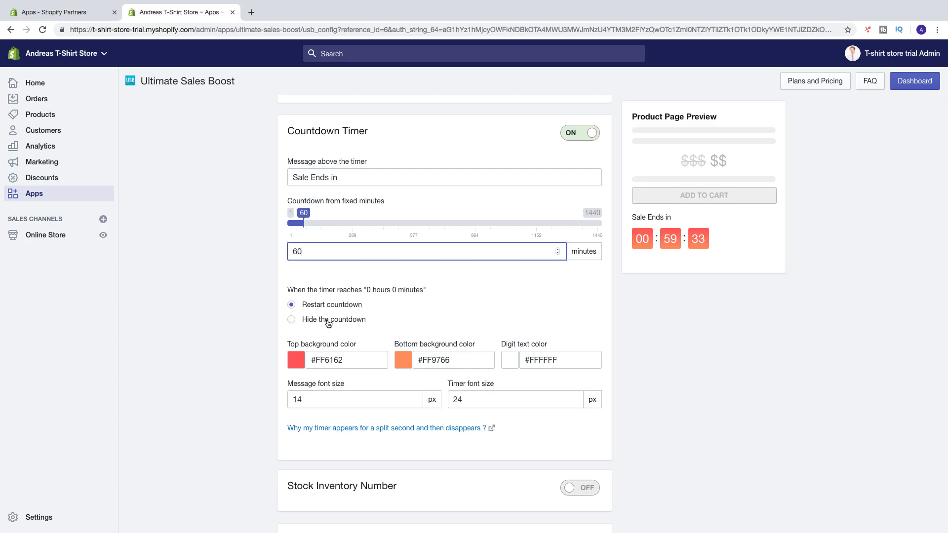
{"action": "scroll", "coordinate": [328, 324], "scroll_direction": "down", "scroll_amount": 1}
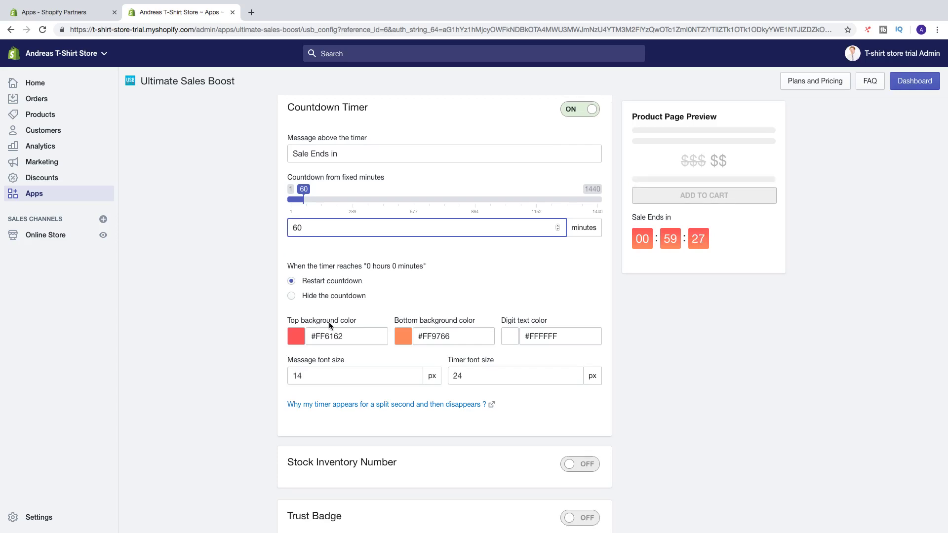
Step: Inspect the top, bottom background and digit colour pickers, leaving all colours unchanged
{"action": "left_click", "coordinate": [302, 338]}
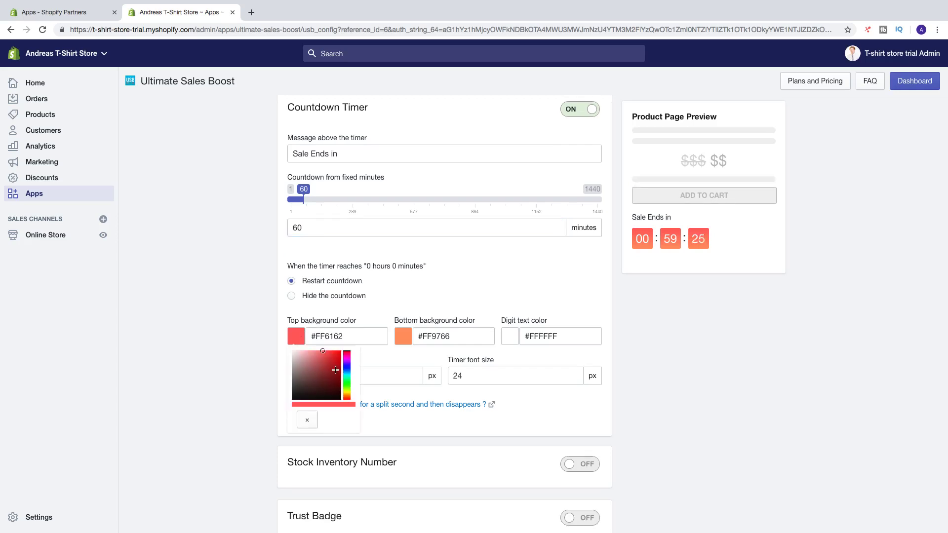
{"action": "left_click", "coordinate": [382, 307]}
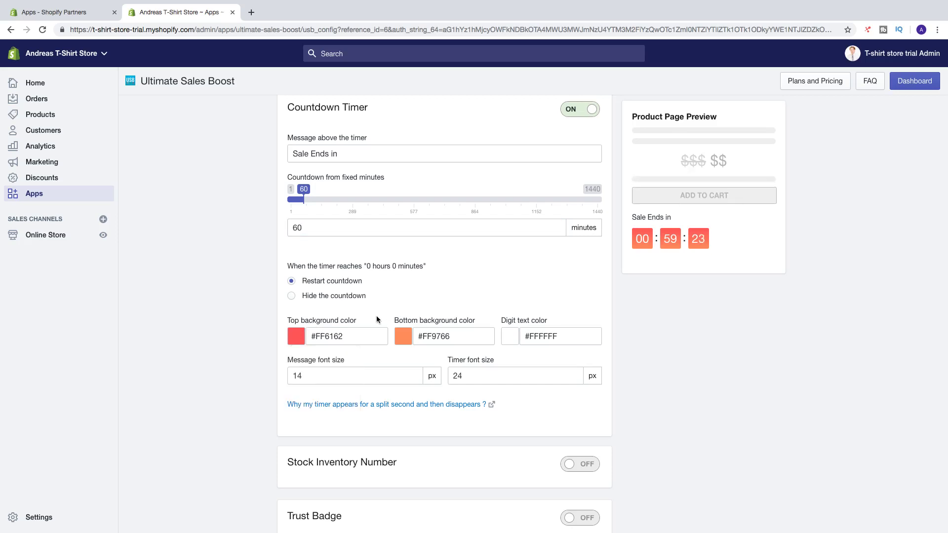
{"action": "left_click", "coordinate": [415, 337]}
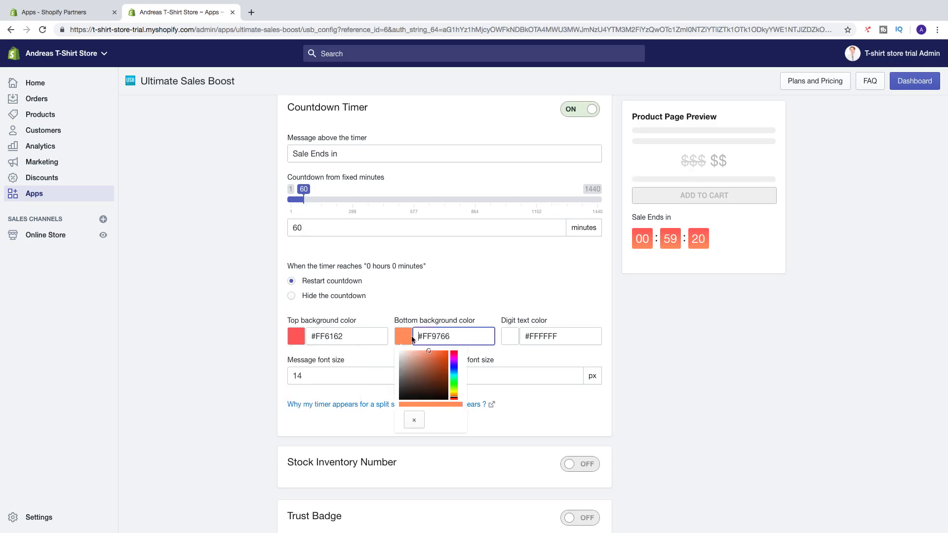
{"action": "left_click", "coordinate": [441, 305]}
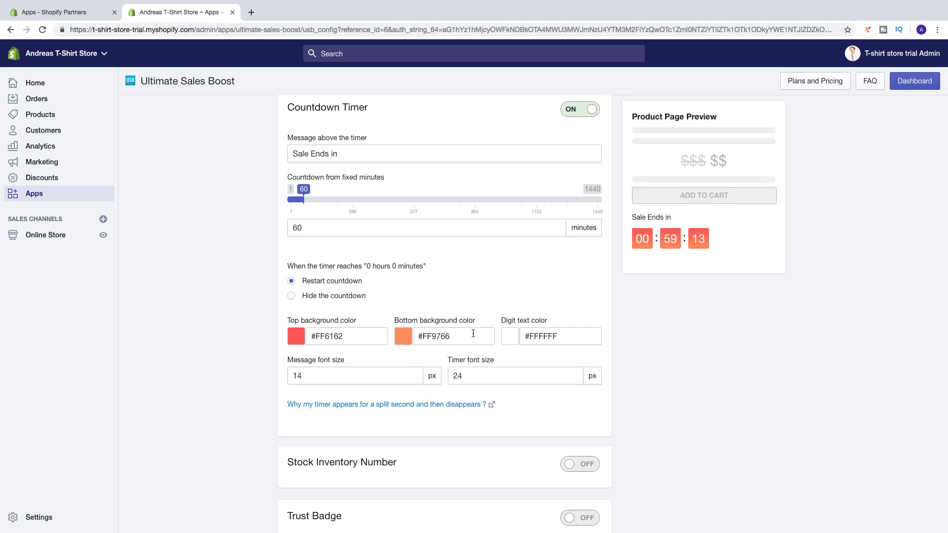
{"action": "left_click", "coordinate": [507, 339]}
{"action": "left_click", "coordinate": [496, 312]}
Step: Raise the message font size to 24 px and the timer font size to 31 px
{"action": "scroll", "coordinate": [495, 312], "scroll_direction": "down", "scroll_amount": 1}
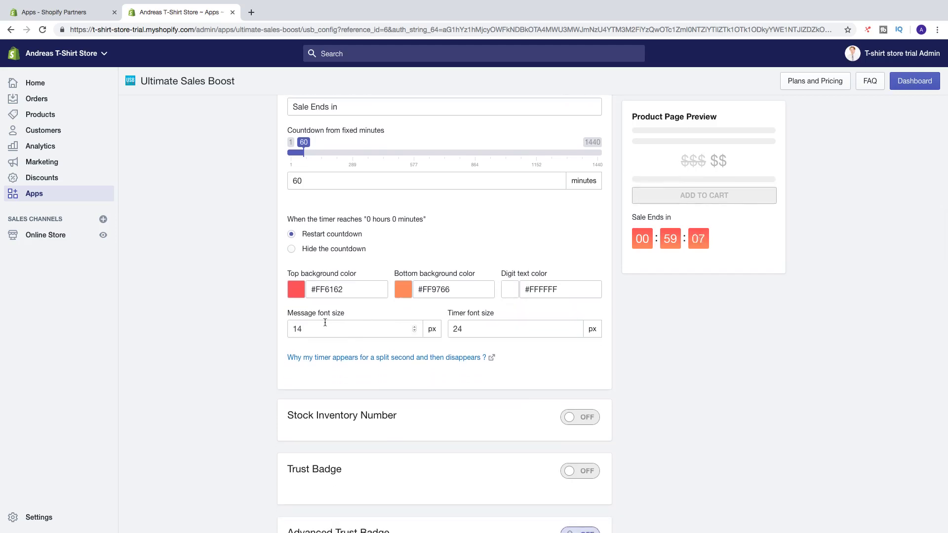
{"action": "left_click", "coordinate": [415, 327]}
{"action": "left_click", "coordinate": [415, 327]}
{"action": "left_click", "coordinate": [415, 327]}
{"action": "left_click", "coordinate": [415, 326]}
{"action": "left_click", "coordinate": [415, 327]}
{"action": "left_click", "coordinate": [415, 327]}
{"action": "left_click", "coordinate": [415, 327]}
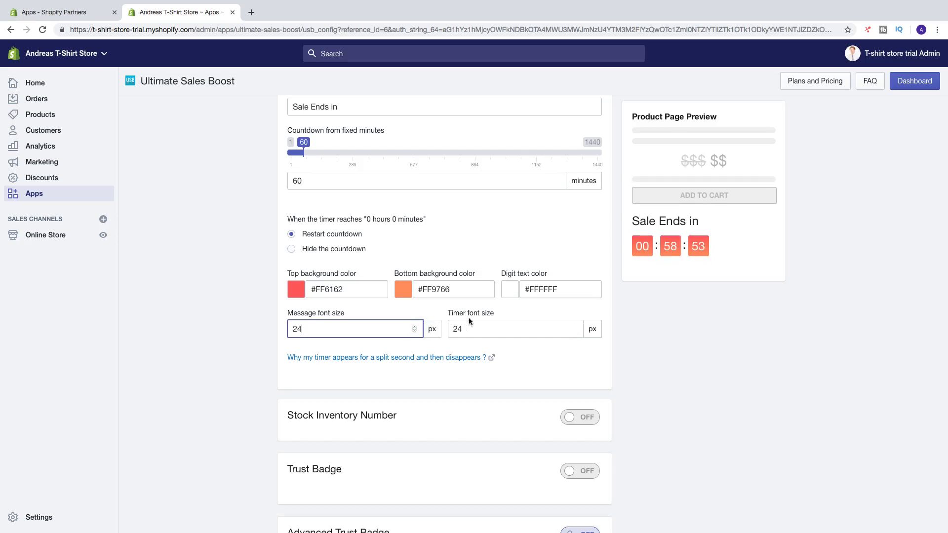
{"action": "left_click", "coordinate": [576, 327]}
{"action": "left_click", "coordinate": [575, 326]}
{"action": "left_click", "coordinate": [576, 327]}
{"action": "left_click", "coordinate": [576, 327]}
{"action": "left_click", "coordinate": [576, 327]}
{"action": "left_click", "coordinate": [576, 327]}
{"action": "left_click", "coordinate": [576, 327]}
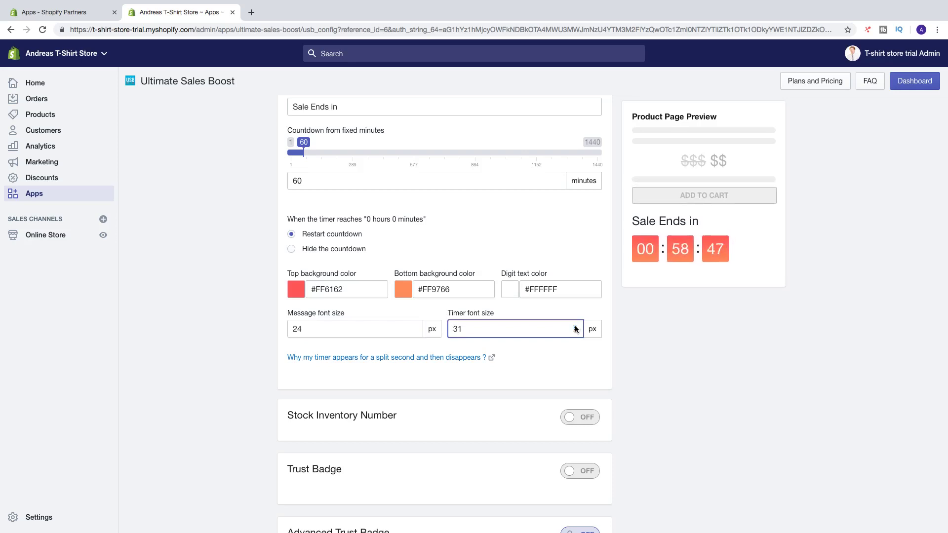
Step: Set the product-page countdown alignment to Center
{"action": "scroll", "coordinate": [575, 328], "scroll_direction": "down", "scroll_amount": 3}
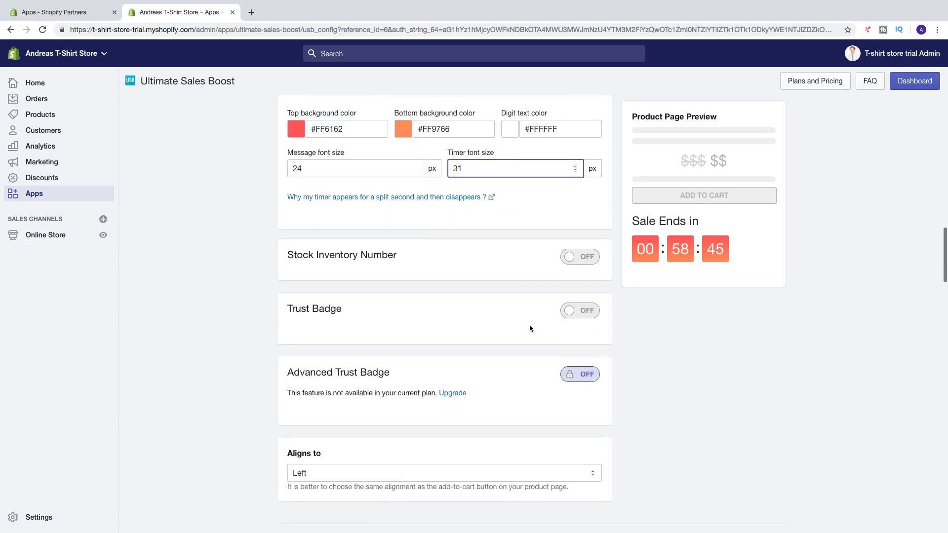
{"action": "scroll", "coordinate": [528, 326], "scroll_direction": "down", "scroll_amount": 3}
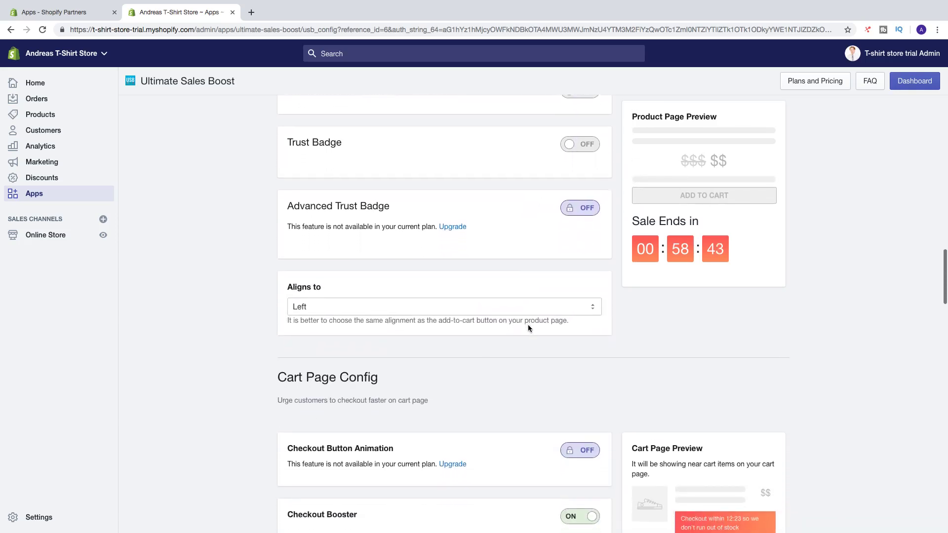
{"action": "left_click", "coordinate": [322, 296]}
{"action": "left_click", "coordinate": [319, 311]}
{"action": "left_click", "coordinate": [326, 302]}
{"action": "left_click", "coordinate": [330, 310]}
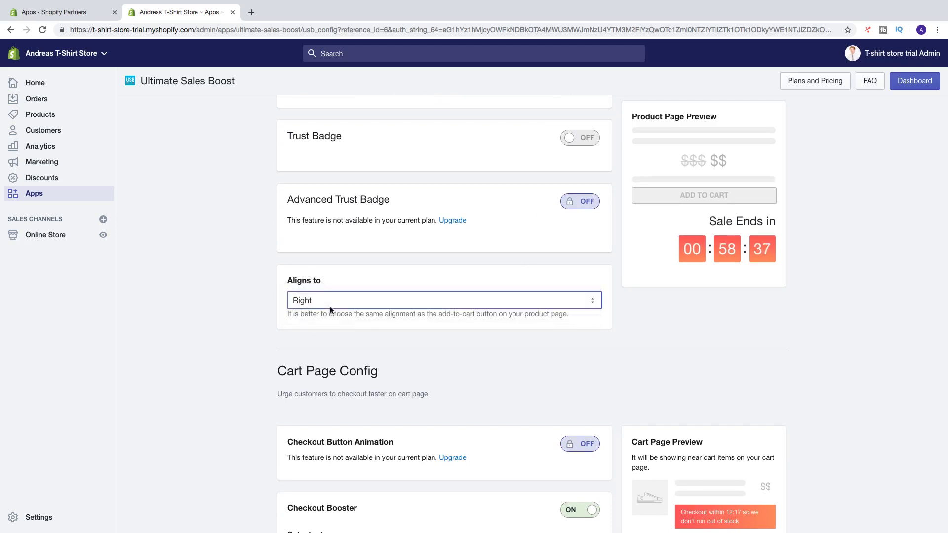
{"action": "left_click", "coordinate": [331, 302]}
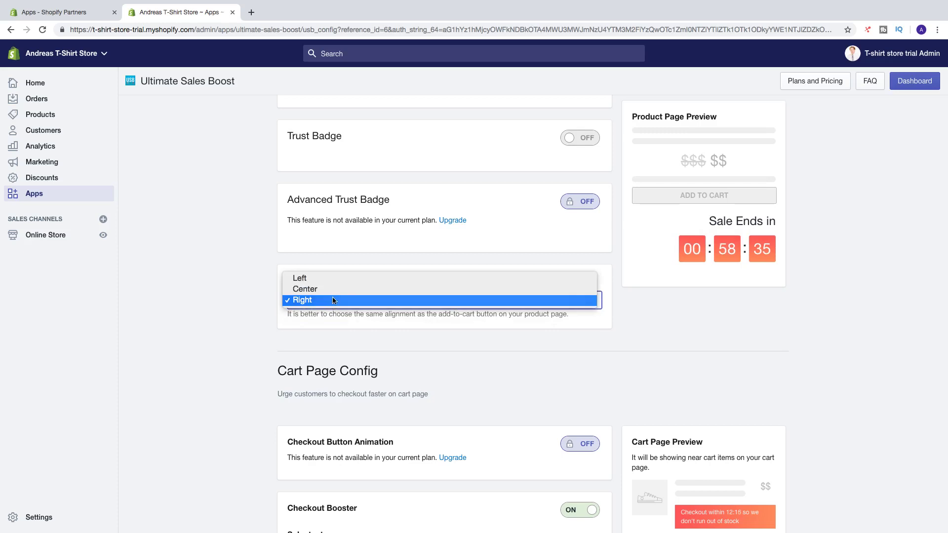
{"action": "left_click", "coordinate": [337, 289]}
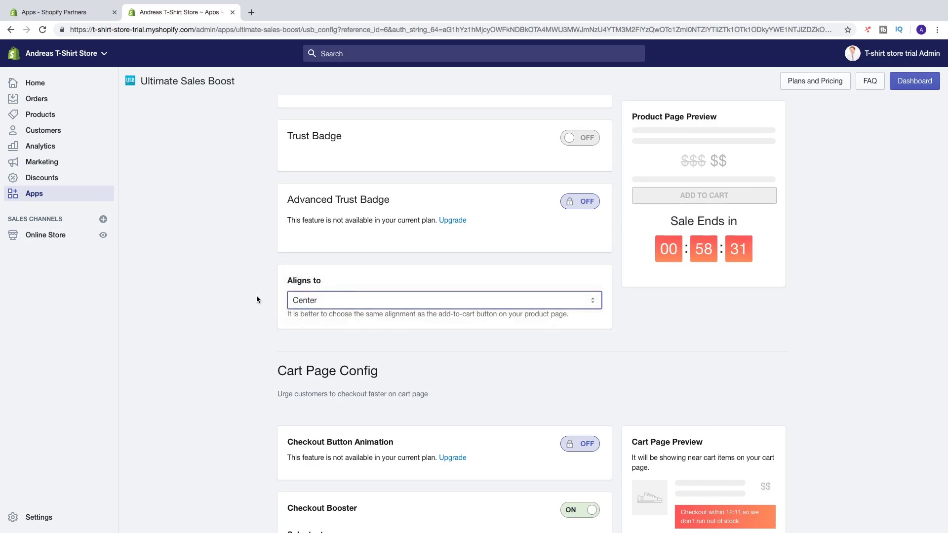
{"action": "scroll", "coordinate": [257, 300], "scroll_direction": "down", "scroll_amount": 4}
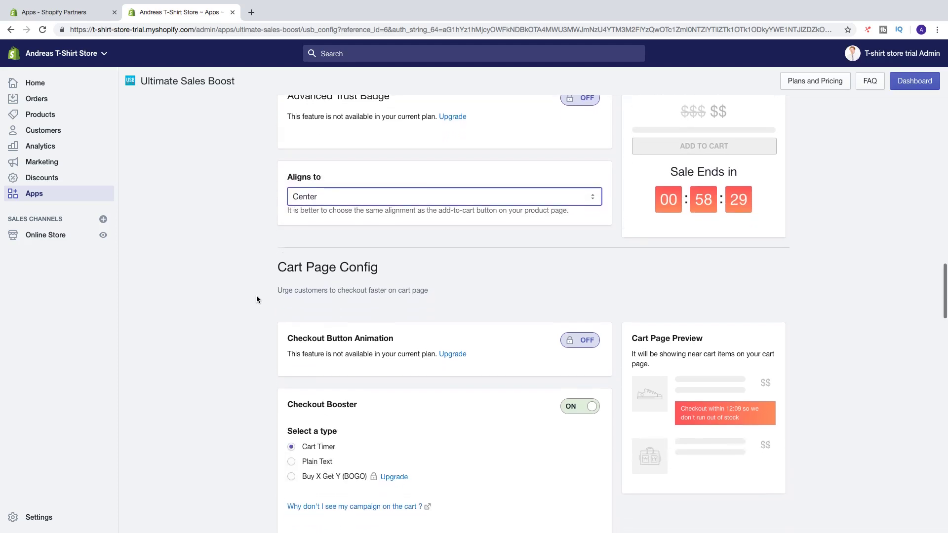
{"action": "scroll", "coordinate": [257, 299], "scroll_direction": "down", "scroll_amount": 1}
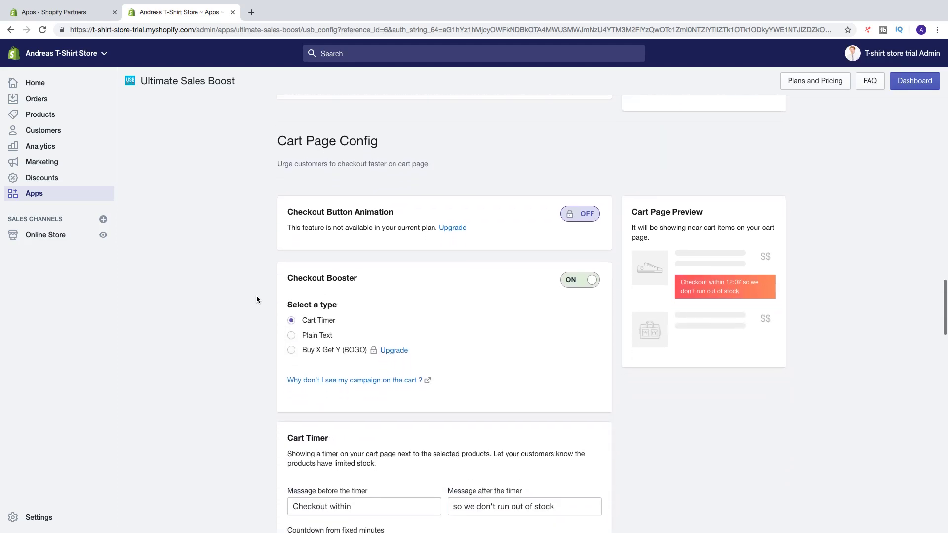
{"action": "scroll", "coordinate": [256, 299], "scroll_direction": "down", "scroll_amount": 1}
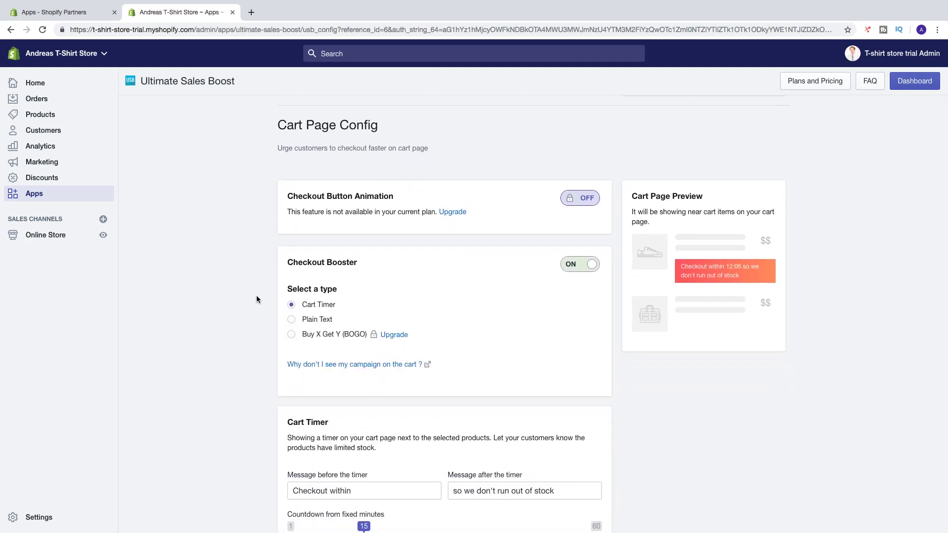
{"action": "scroll", "coordinate": [257, 299], "scroll_direction": "down", "scroll_amount": 1}
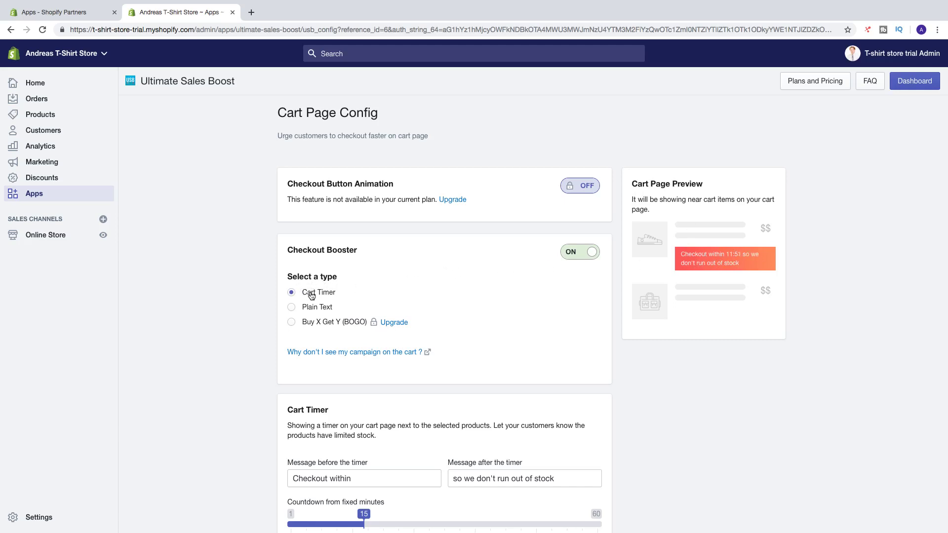
{"action": "scroll", "coordinate": [368, 298], "scroll_direction": "down", "scroll_amount": 3}
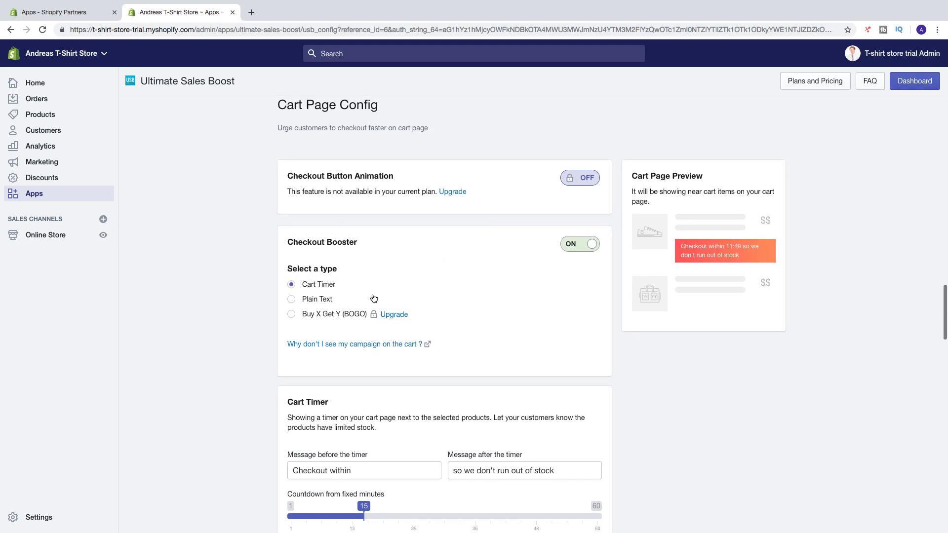
{"action": "scroll", "coordinate": [374, 298], "scroll_direction": "down", "scroll_amount": 4}
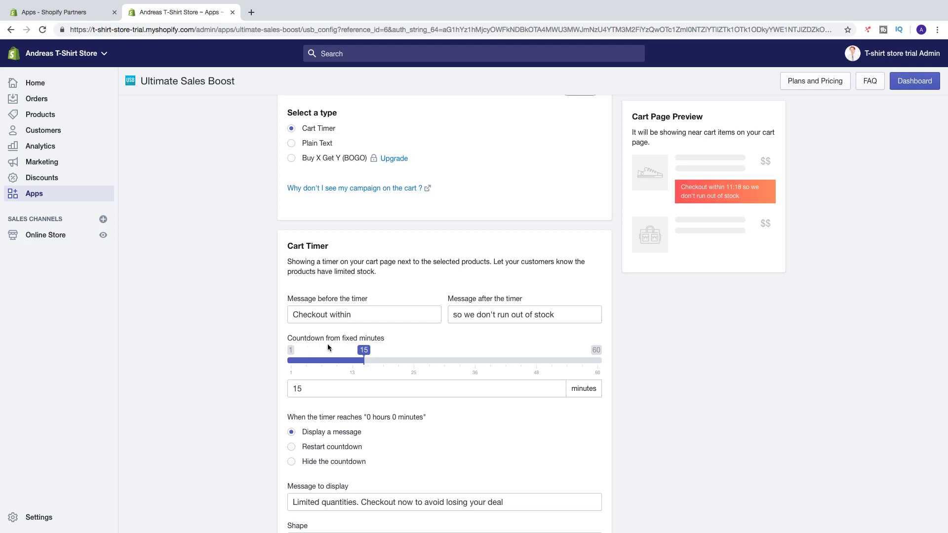
Step: Set the Cart Timer minutes to 45, so the cart preview counts down from 44
{"action": "left_click_drag", "start_coordinate": [364, 350], "coordinate": [444, 356]}
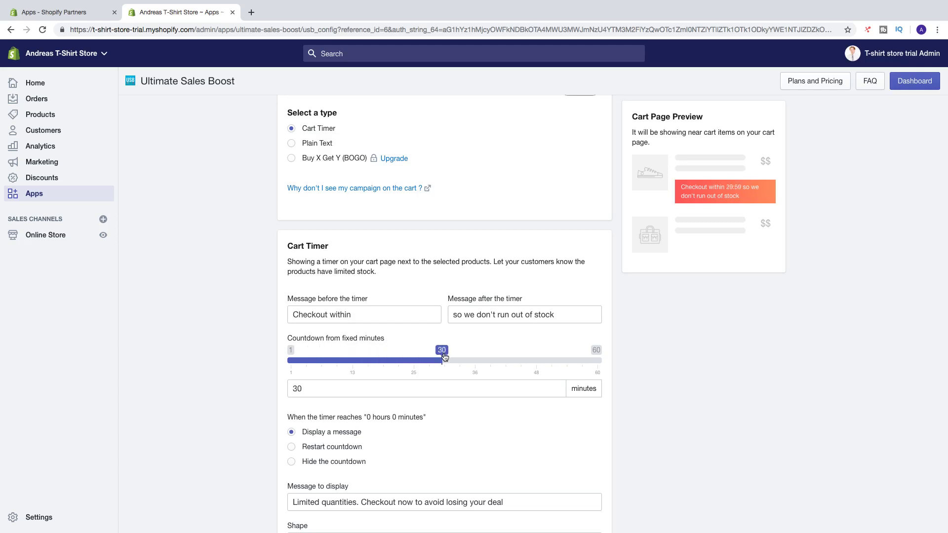
{"action": "left_click", "coordinate": [303, 390]}
{"action": "double_click", "coordinate": [297, 389]}
{"action": "type", "text": "45"}
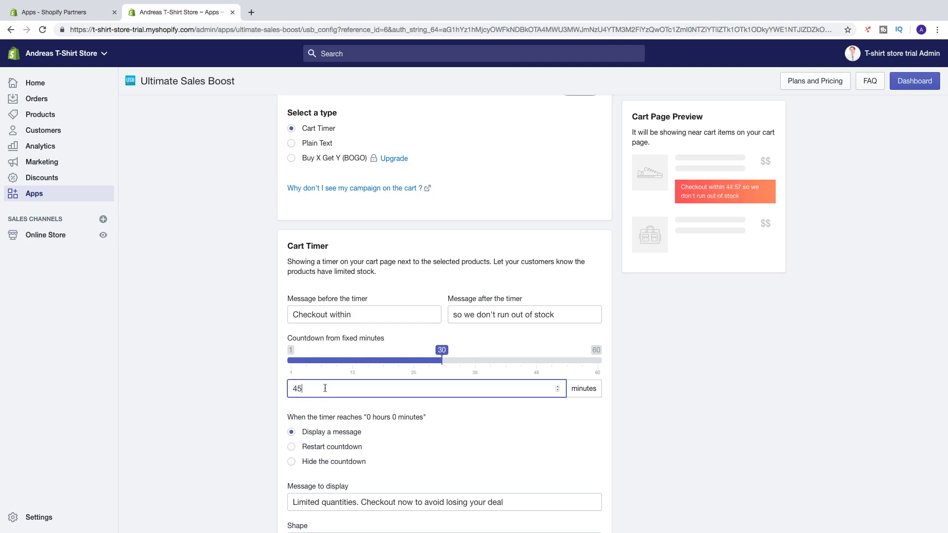
{"action": "scroll", "coordinate": [323, 389], "scroll_direction": "down", "scroll_amount": 2}
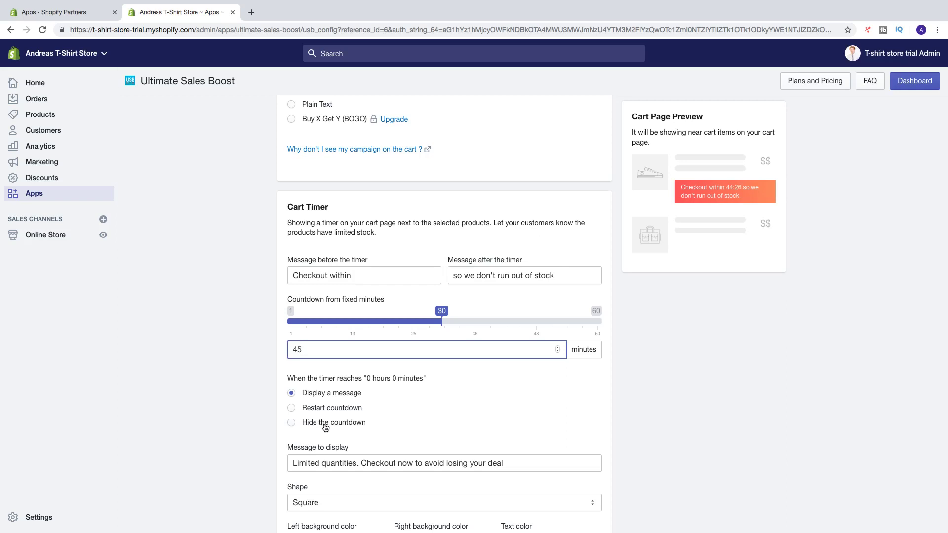
Step: Try a round cart timer box shape, then switch it back to square
{"action": "scroll", "coordinate": [325, 427], "scroll_direction": "down", "scroll_amount": 1}
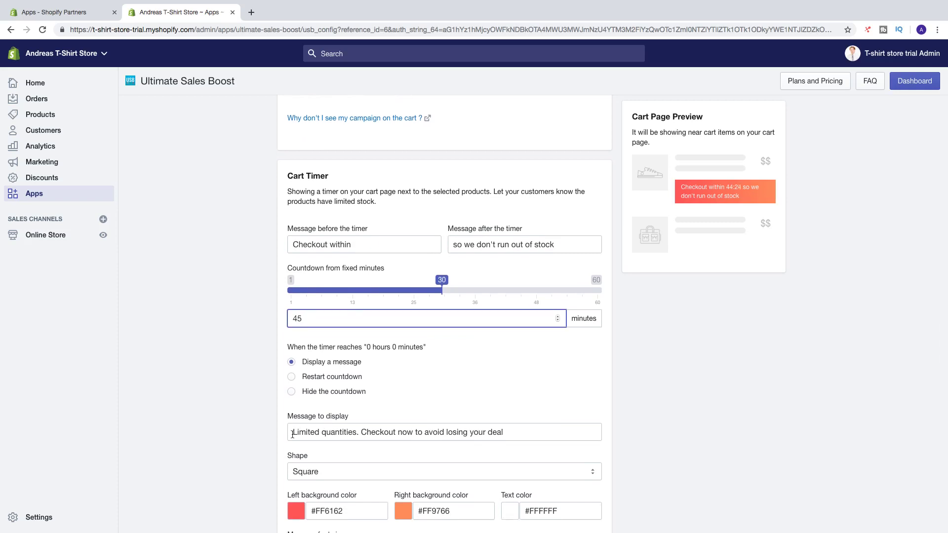
{"action": "scroll", "coordinate": [513, 431], "scroll_direction": "down", "scroll_amount": 2}
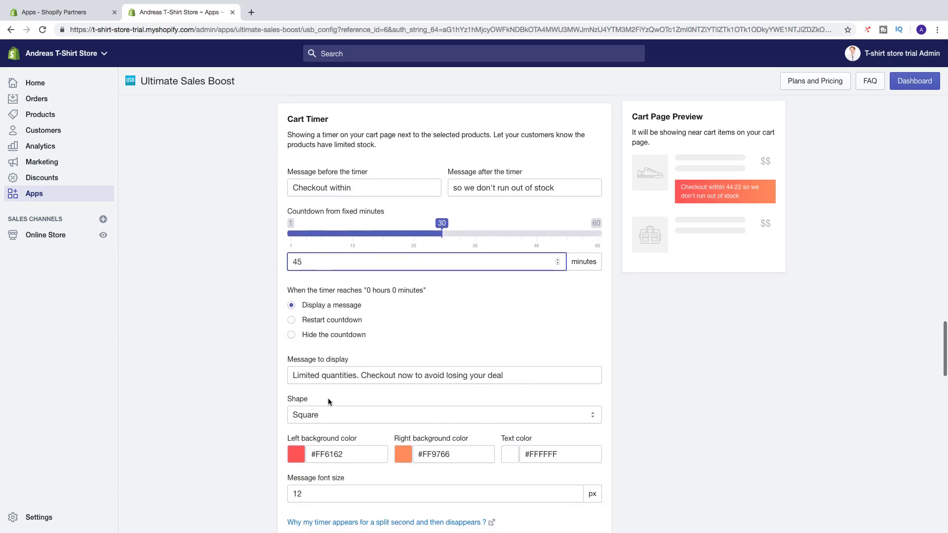
{"action": "left_click", "coordinate": [311, 415]}
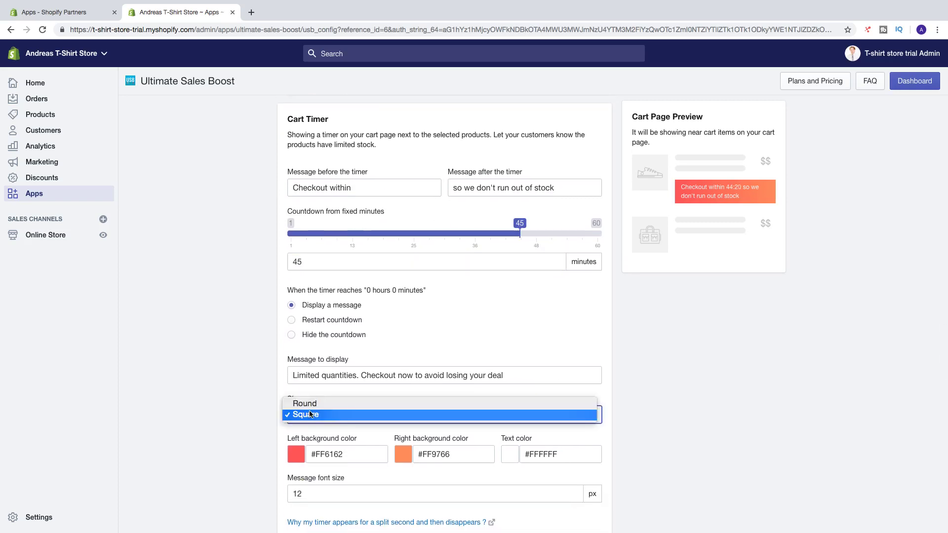
{"action": "left_click", "coordinate": [310, 407]}
{"action": "left_click", "coordinate": [311, 415]}
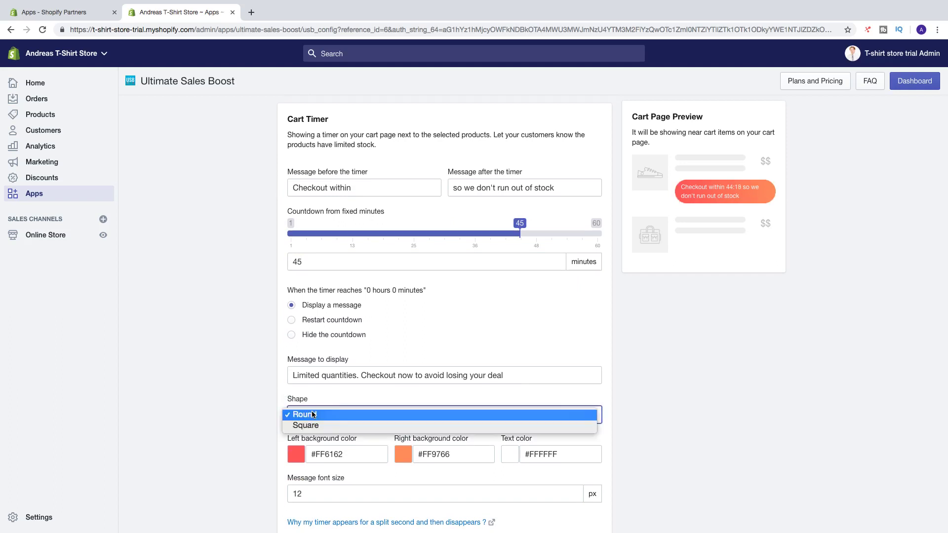
{"action": "left_click", "coordinate": [313, 424]}
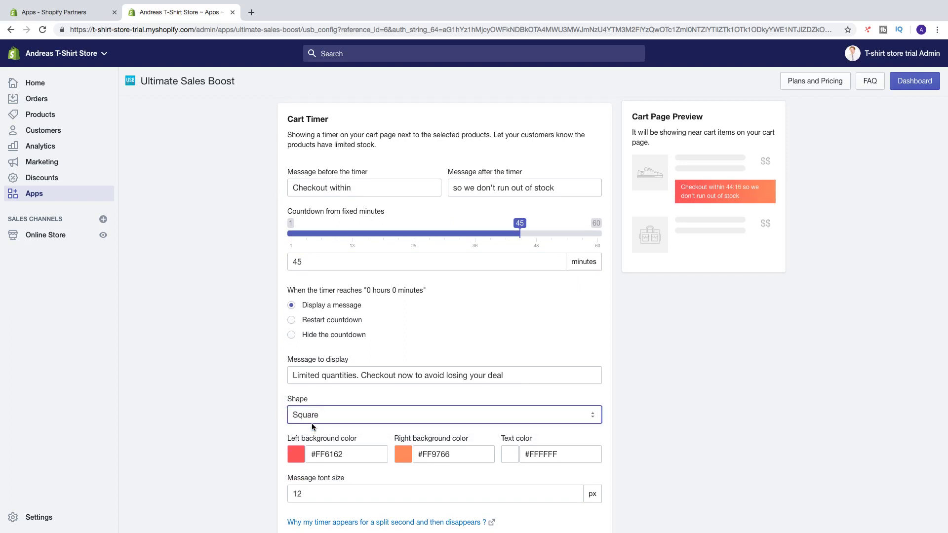
Step: Raise the cart timer message font size to 15 px
{"action": "scroll", "coordinate": [312, 427], "scroll_direction": "down", "scroll_amount": 3}
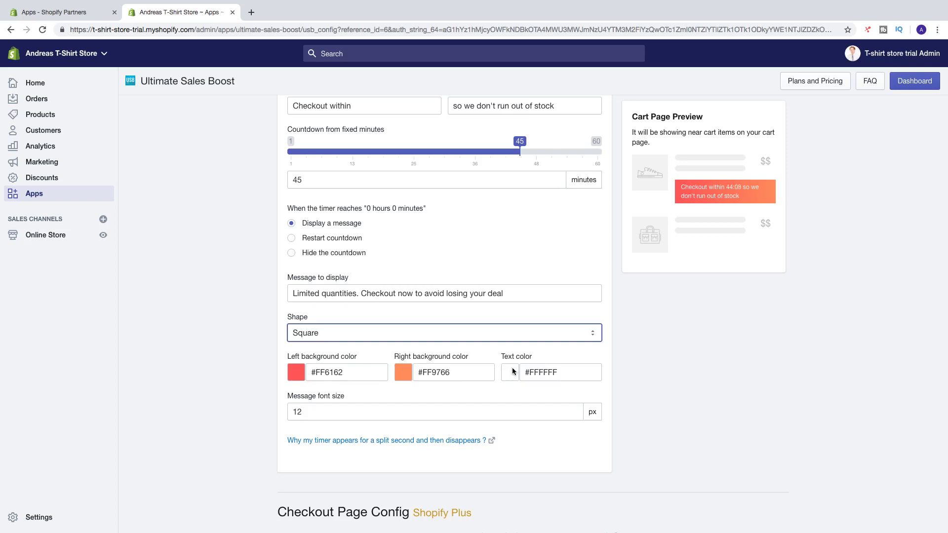
{"action": "scroll", "coordinate": [514, 371], "scroll_direction": "down", "scroll_amount": 1}
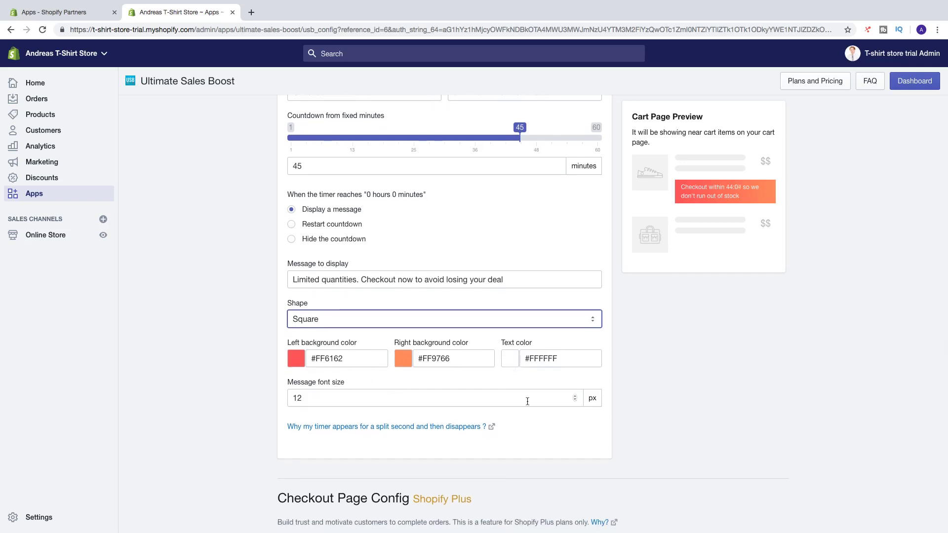
{"action": "left_click", "coordinate": [574, 396]}
{"action": "left_click", "coordinate": [575, 396]}
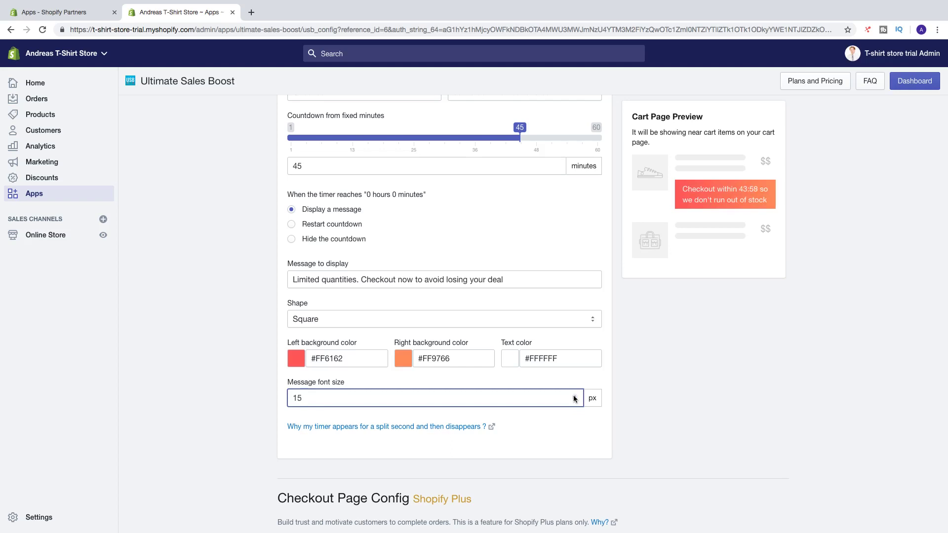
{"action": "scroll", "coordinate": [574, 398], "scroll_direction": "down", "scroll_amount": 6}
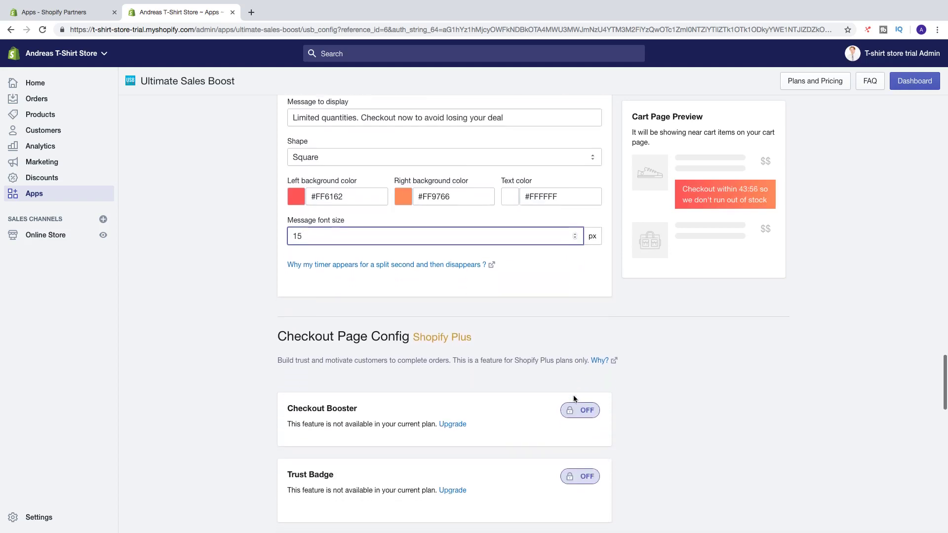
Step: Set Targeting to 'Target products based on manual selection'
{"action": "scroll", "coordinate": [574, 396], "scroll_direction": "down", "scroll_amount": 7}
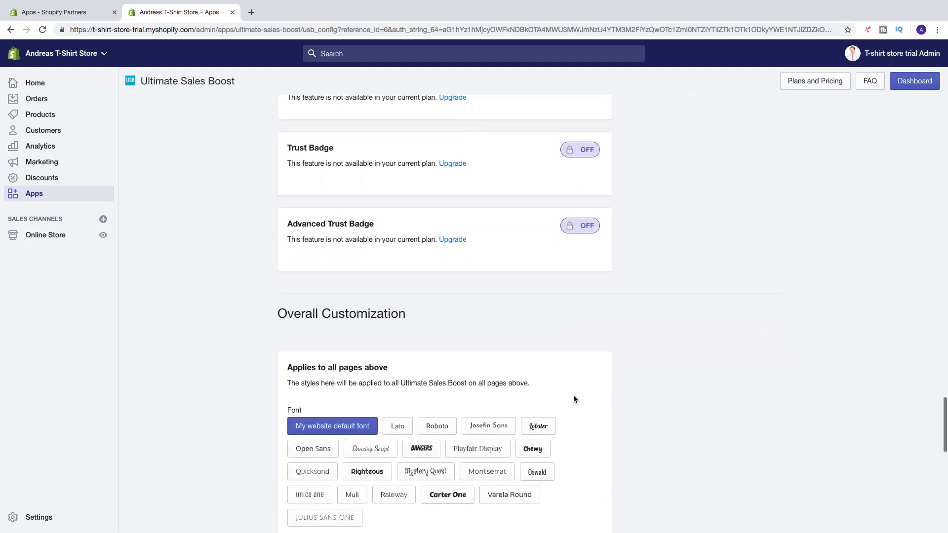
{"action": "scroll", "coordinate": [574, 398], "scroll_direction": "down", "scroll_amount": 5}
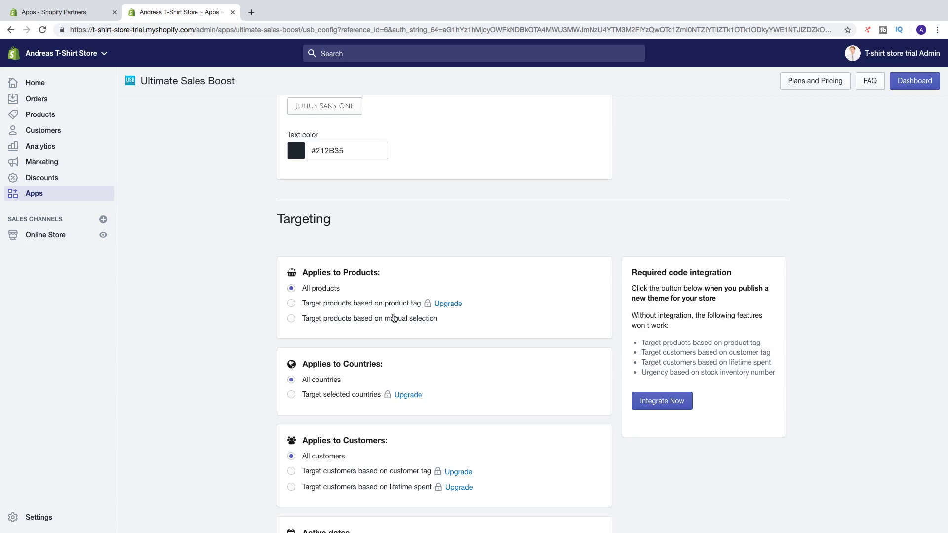
{"action": "left_click", "coordinate": [291, 319]}
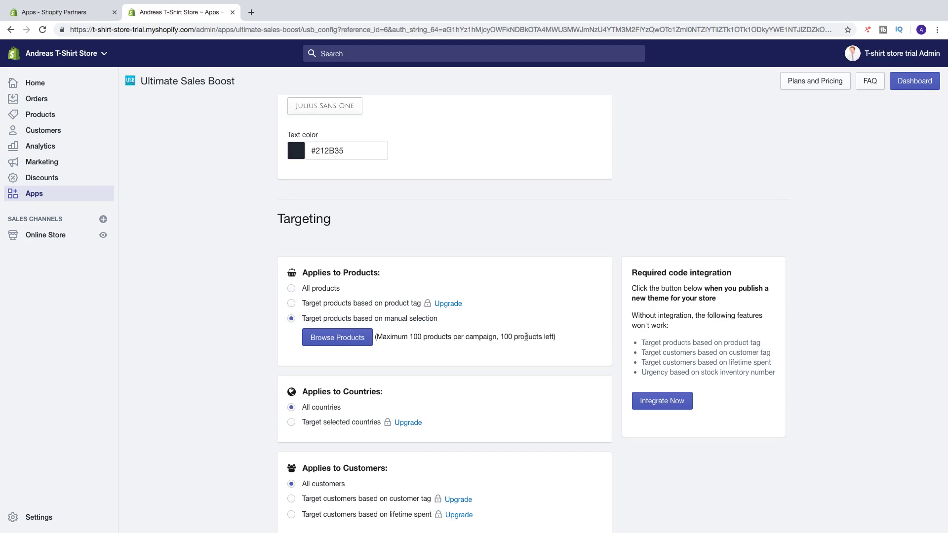
Step: Add the One Piece, Summer Fashion and Awesome T-shirts to the campaign's targeted products
{"action": "left_click", "coordinate": [335, 340]}
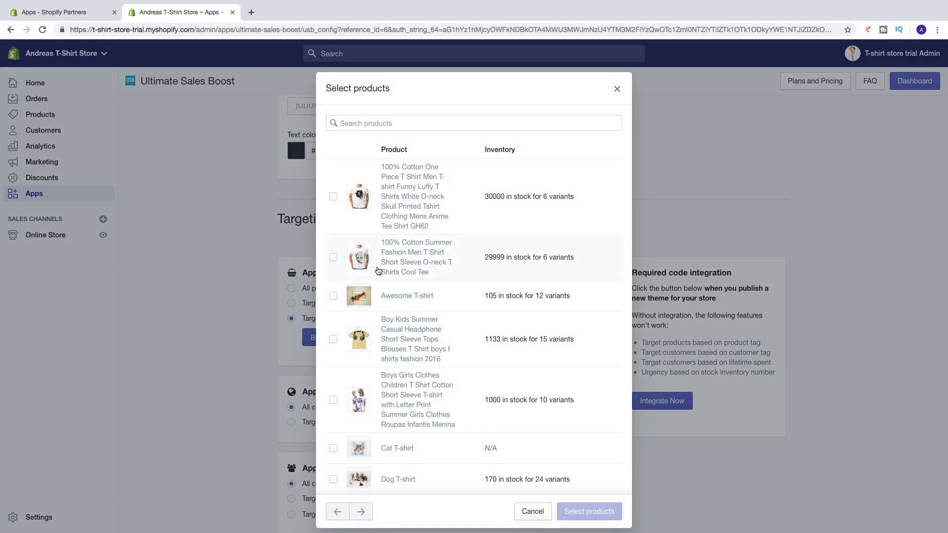
{"action": "scroll", "coordinate": [387, 244], "scroll_direction": "down", "scroll_amount": 1}
{"action": "scroll", "coordinate": [387, 244], "scroll_direction": "down", "scroll_amount": 1}
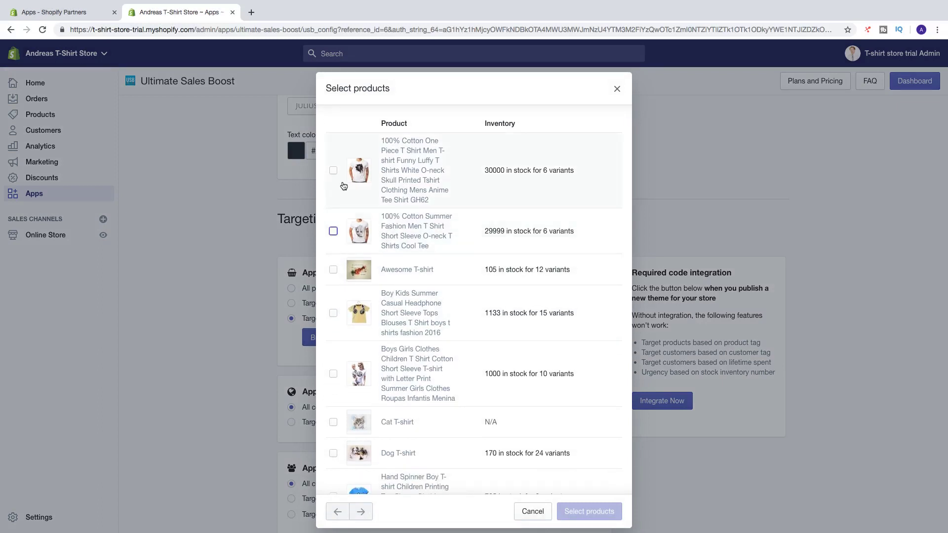
{"action": "left_click", "coordinate": [334, 171]}
{"action": "left_click", "coordinate": [333, 231]}
{"action": "left_click", "coordinate": [334, 270]}
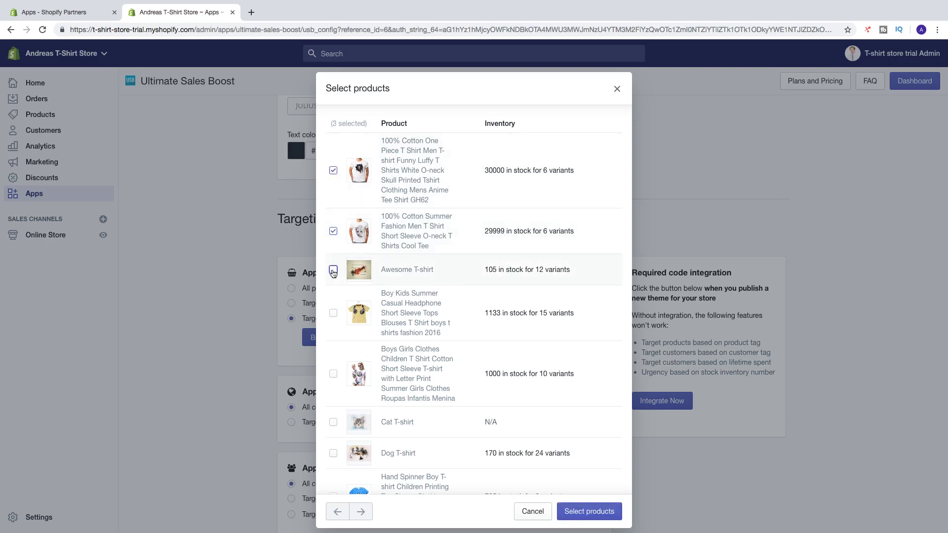
{"action": "left_click", "coordinate": [585, 515]}
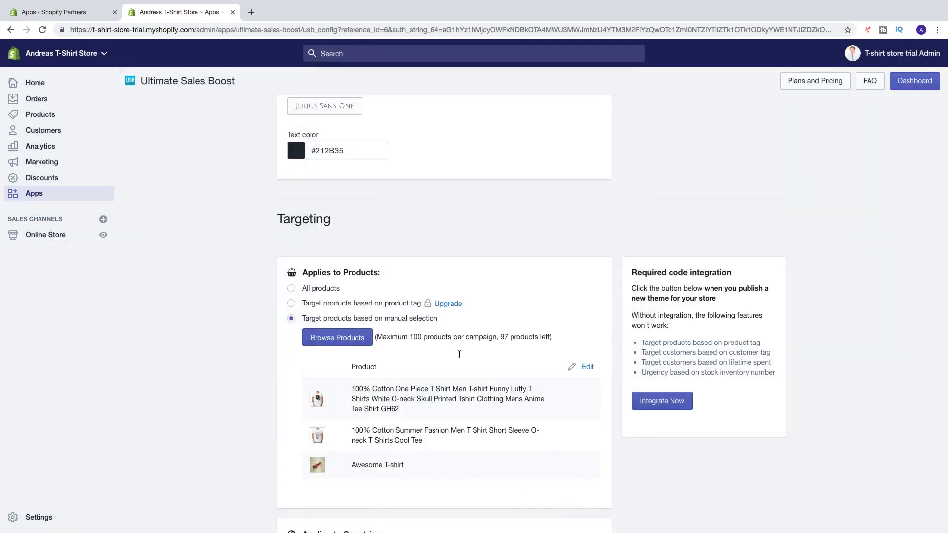
Step: Remove the Luffy T-shirt from the product list, then switch targeting to All products
{"action": "left_click_drag", "start_coordinate": [500, 339], "coordinate": [510, 339]}
{"action": "left_click_drag", "start_coordinate": [352, 367], "coordinate": [395, 365]}
{"action": "scroll", "coordinate": [386, 437], "scroll_direction": "down", "scroll_amount": 2}
{"action": "left_click", "coordinate": [386, 437]}
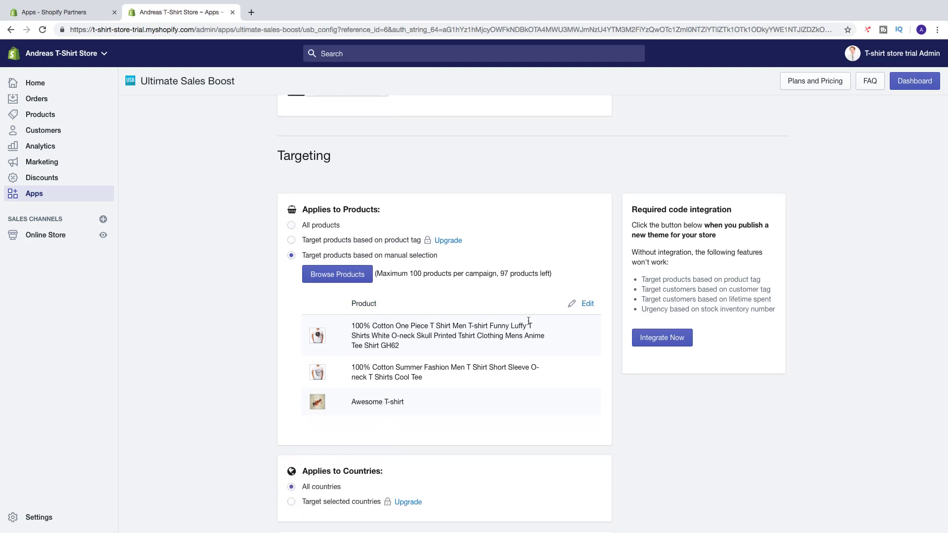
{"action": "left_click", "coordinate": [587, 305]}
{"action": "left_click", "coordinate": [581, 337]}
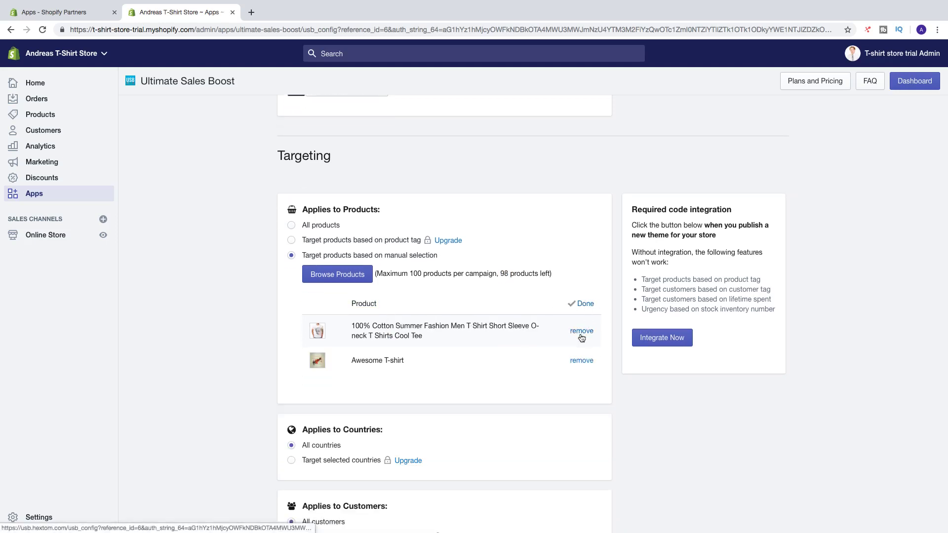
{"action": "left_click", "coordinate": [586, 304]}
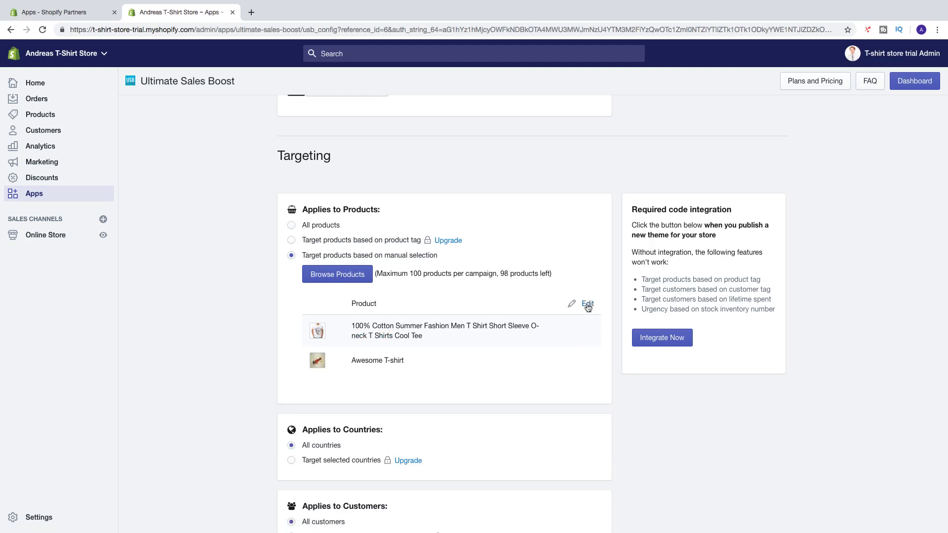
{"action": "left_click", "coordinate": [290, 226]}
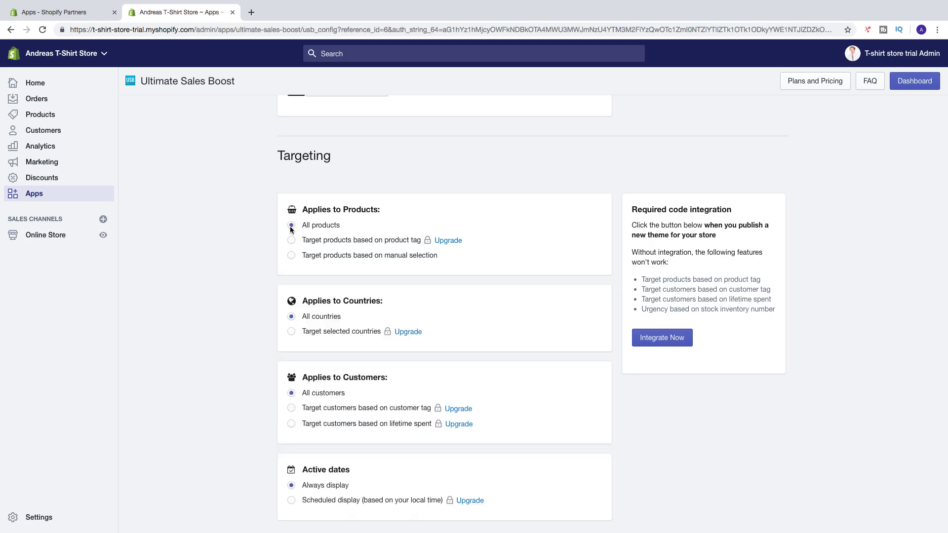
{"action": "scroll", "coordinate": [277, 257], "scroll_direction": "down", "scroll_amount": 2}
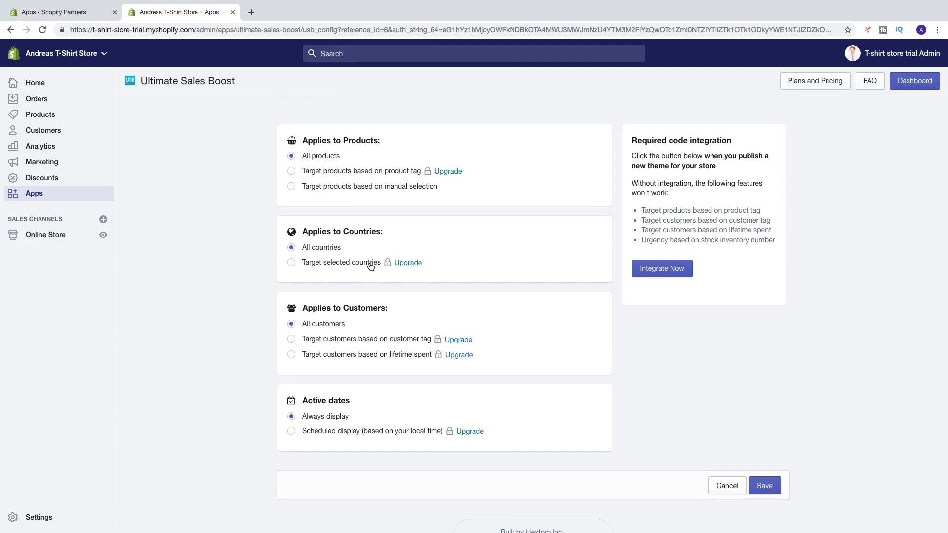
Step: Save the 'My flash sale boost' campaign from the bottom of its settings page
{"action": "scroll", "coordinate": [370, 306], "scroll_direction": "down", "scroll_amount": 1}
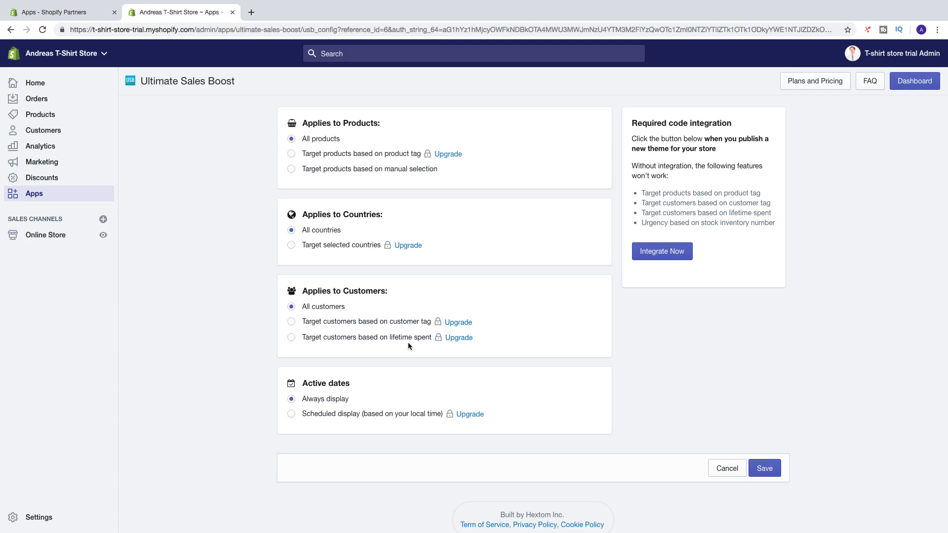
{"action": "scroll", "coordinate": [418, 346], "scroll_direction": "down", "scroll_amount": 1}
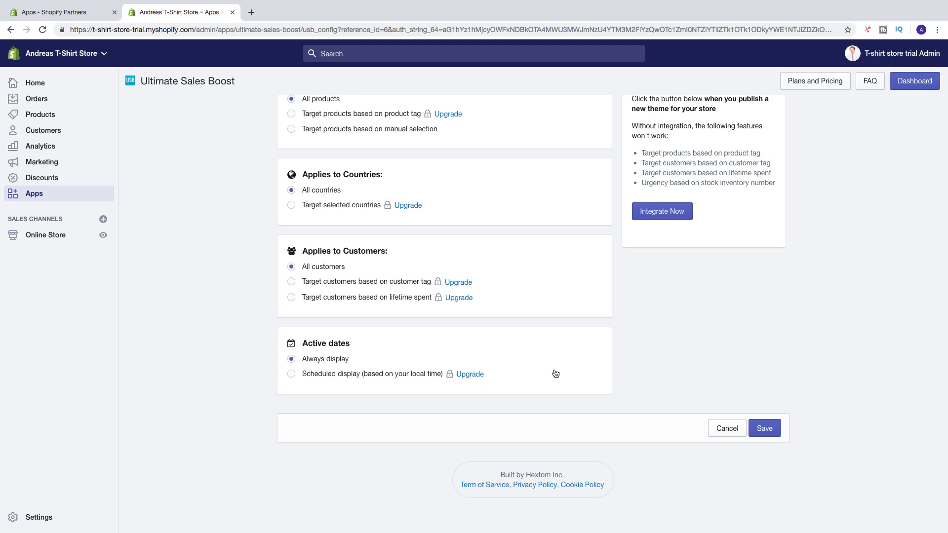
{"action": "left_click", "coordinate": [762, 429]}
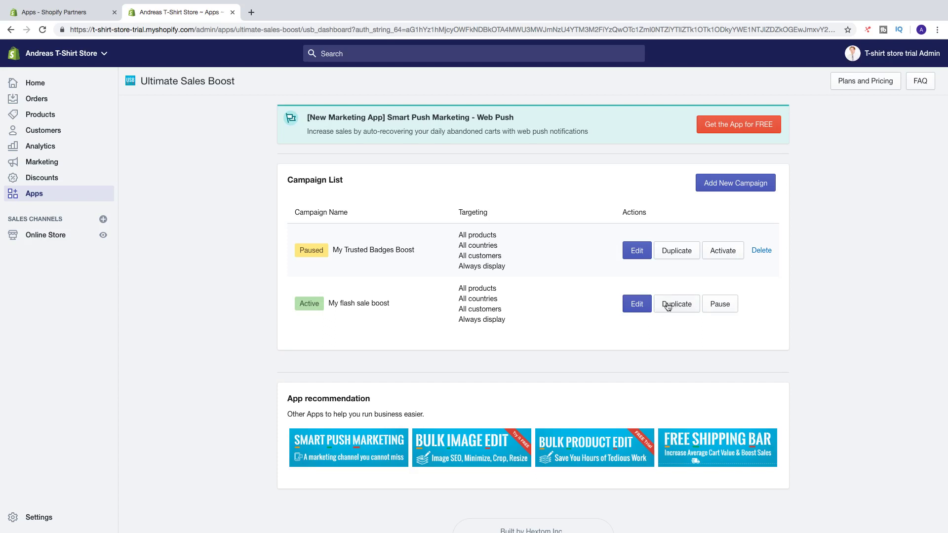
Step: Pause and reactivate 'My flash sale boost', then go to the Products list
{"action": "left_click", "coordinate": [720, 307]}
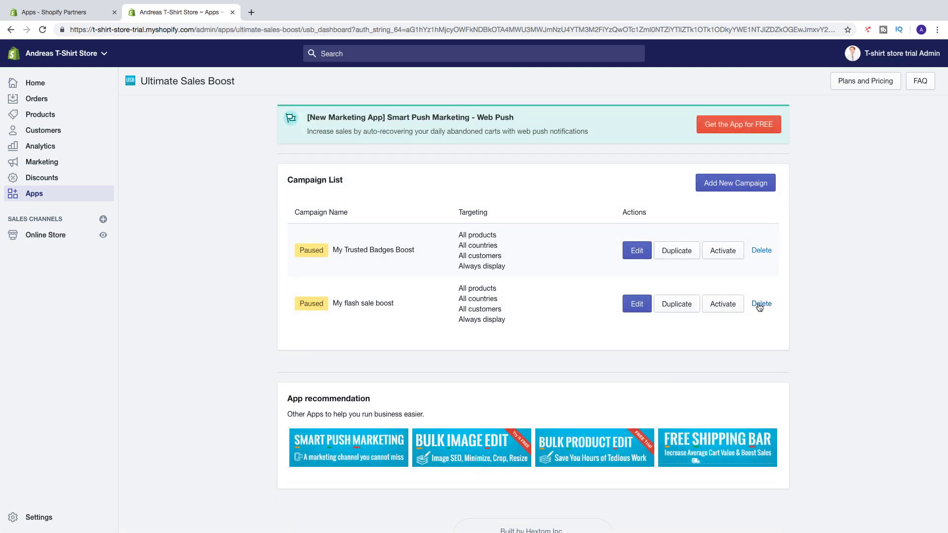
{"action": "left_click", "coordinate": [722, 305]}
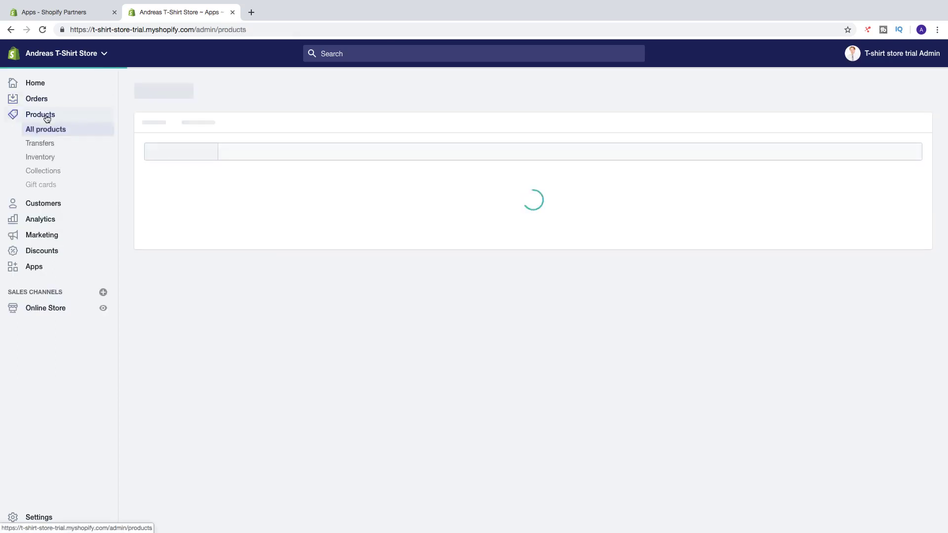
{"action": "left_click", "coordinate": [46, 115]}
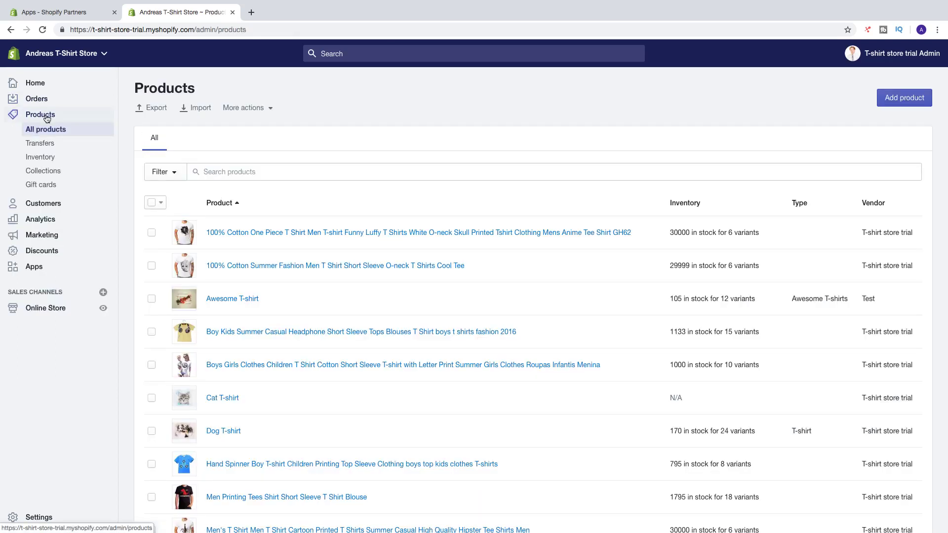
Step: Open the One Piece T-shirt and view it on the live online store
{"action": "left_click", "coordinate": [246, 236]}
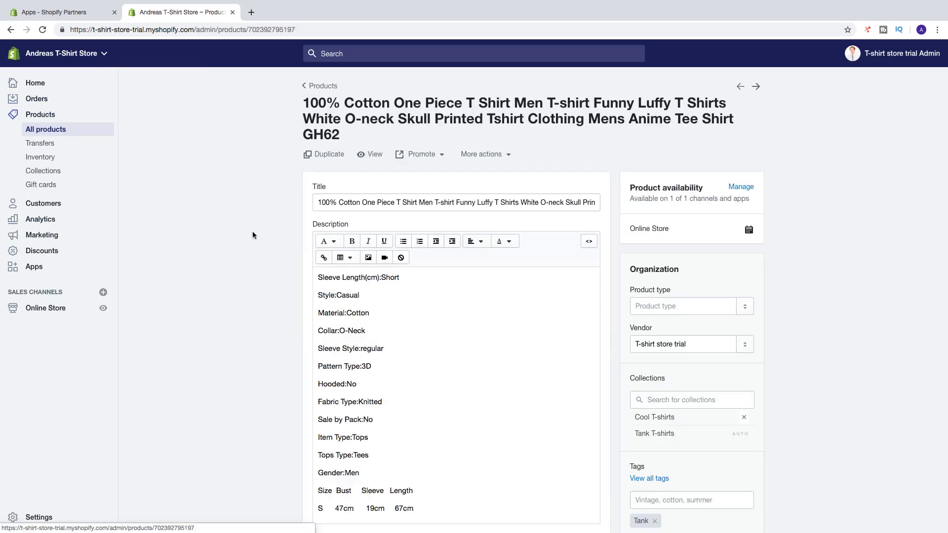
{"action": "left_click", "coordinate": [374, 156]}
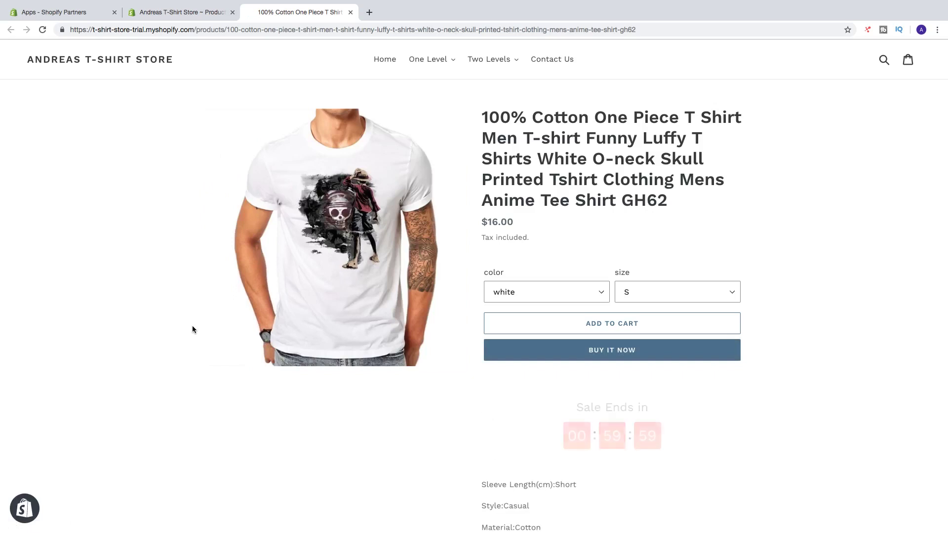
{"action": "scroll", "coordinate": [636, 342], "scroll_direction": "down", "scroll_amount": 1}
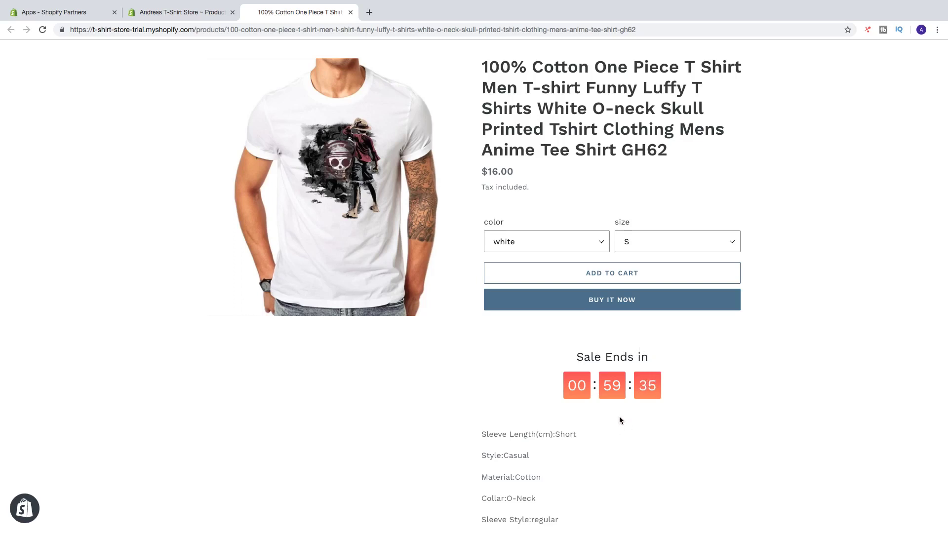
Step: Add the white, size S One Piece T-shirt to the cart
{"action": "left_click", "coordinate": [600, 275]}
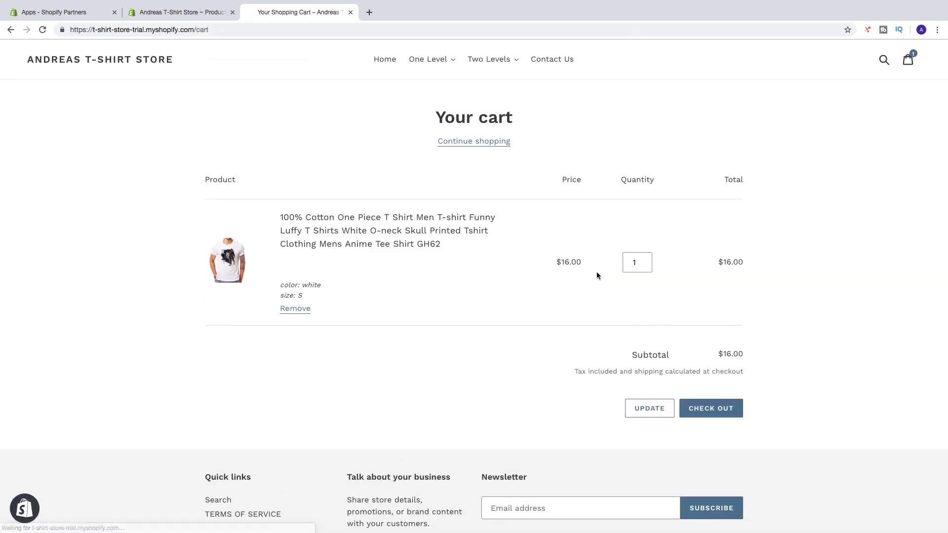